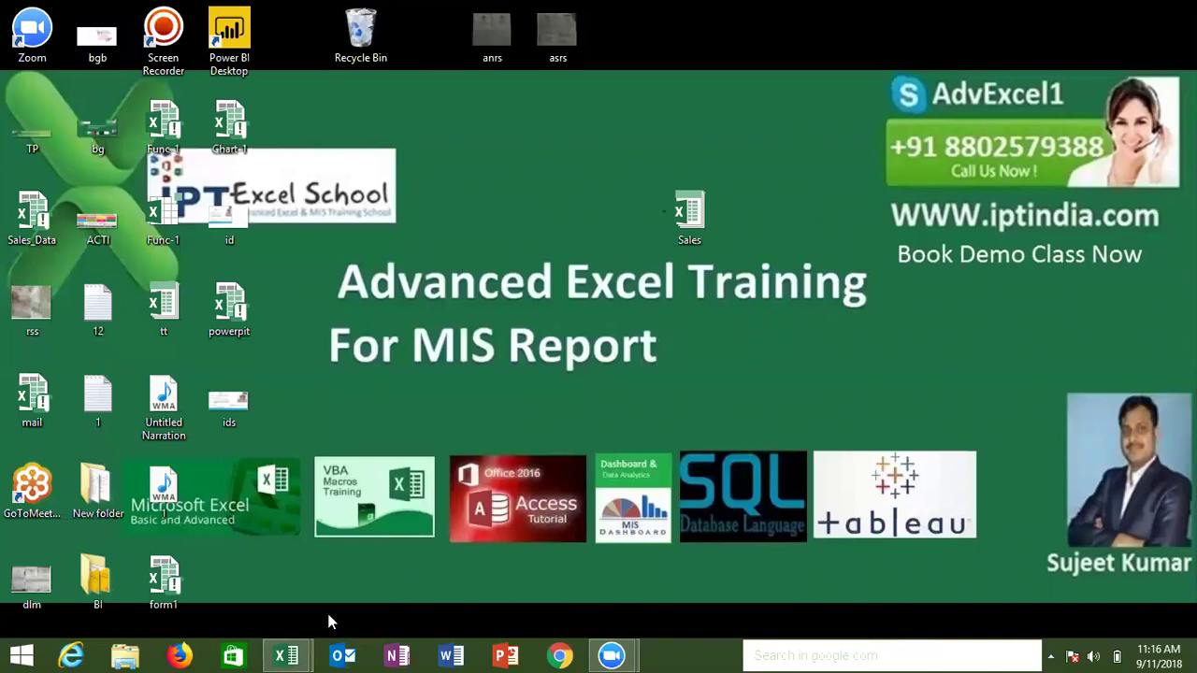
Step: Switch to the Class_file workbook in Excel and select the Full Name header cell A1 on the Data sheet
mouse_move(307, 652)
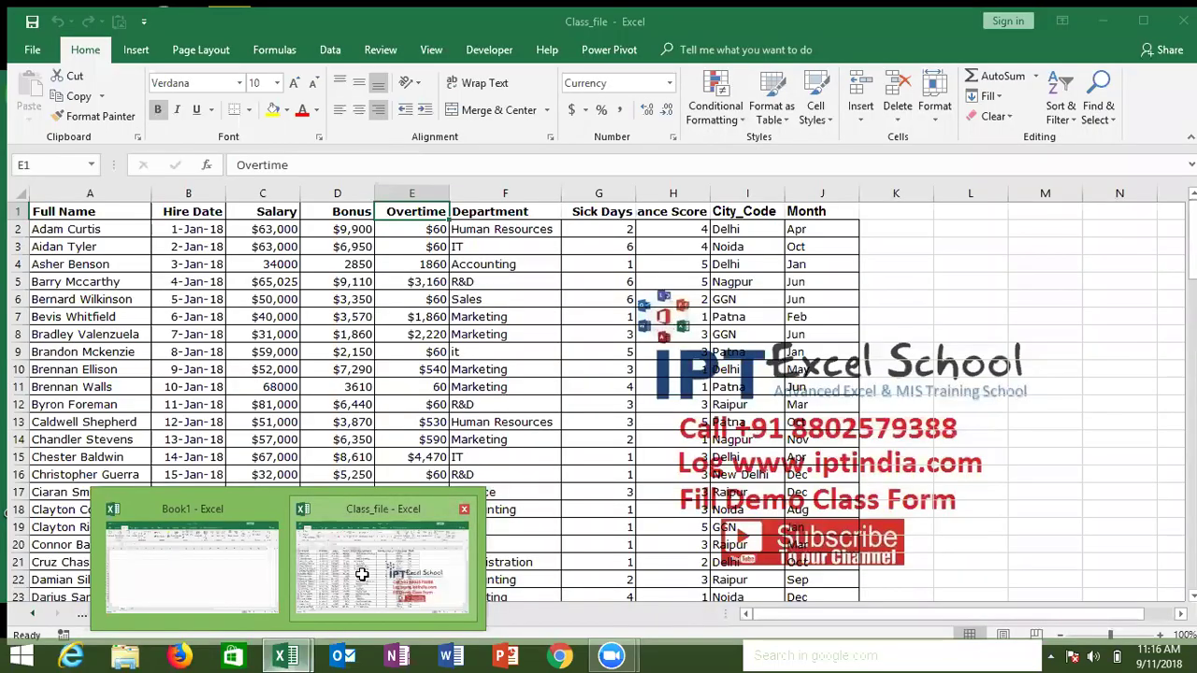
click(366, 579)
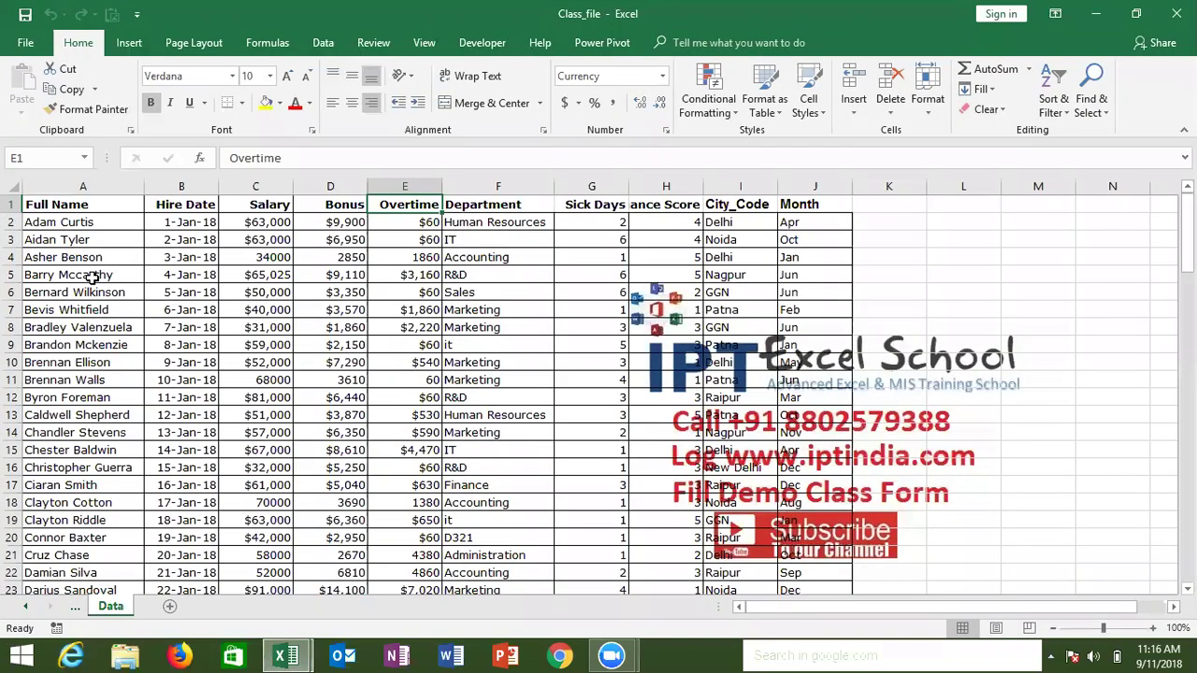
click(93, 278)
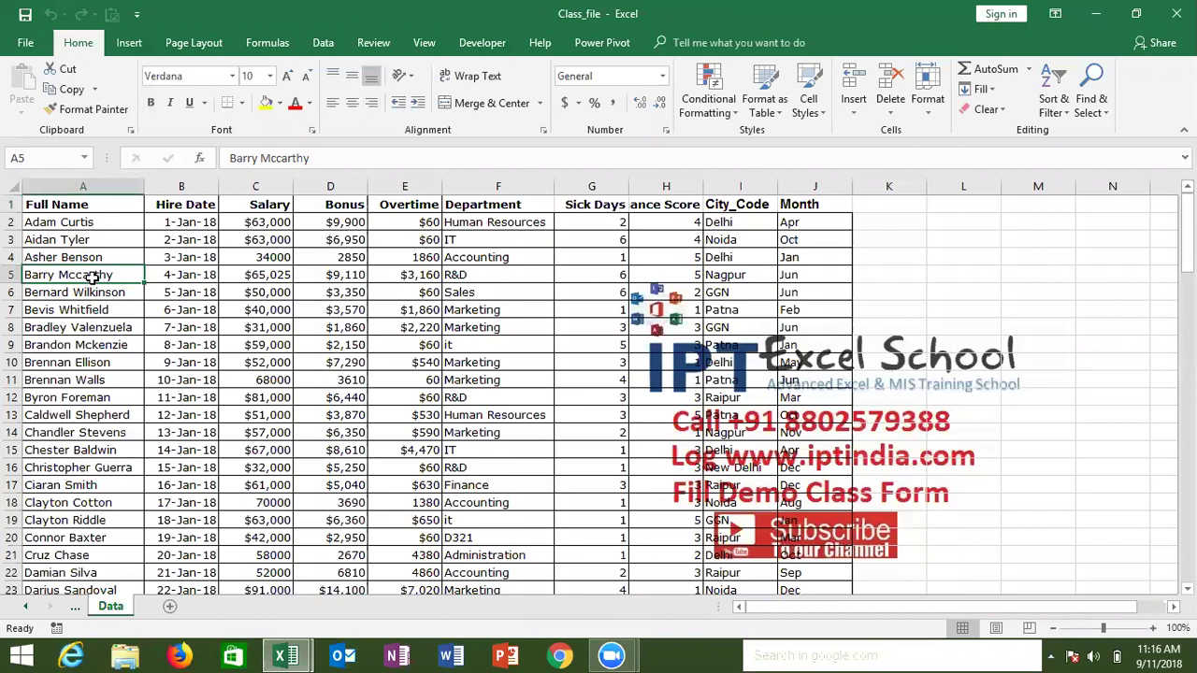
click(85, 203)
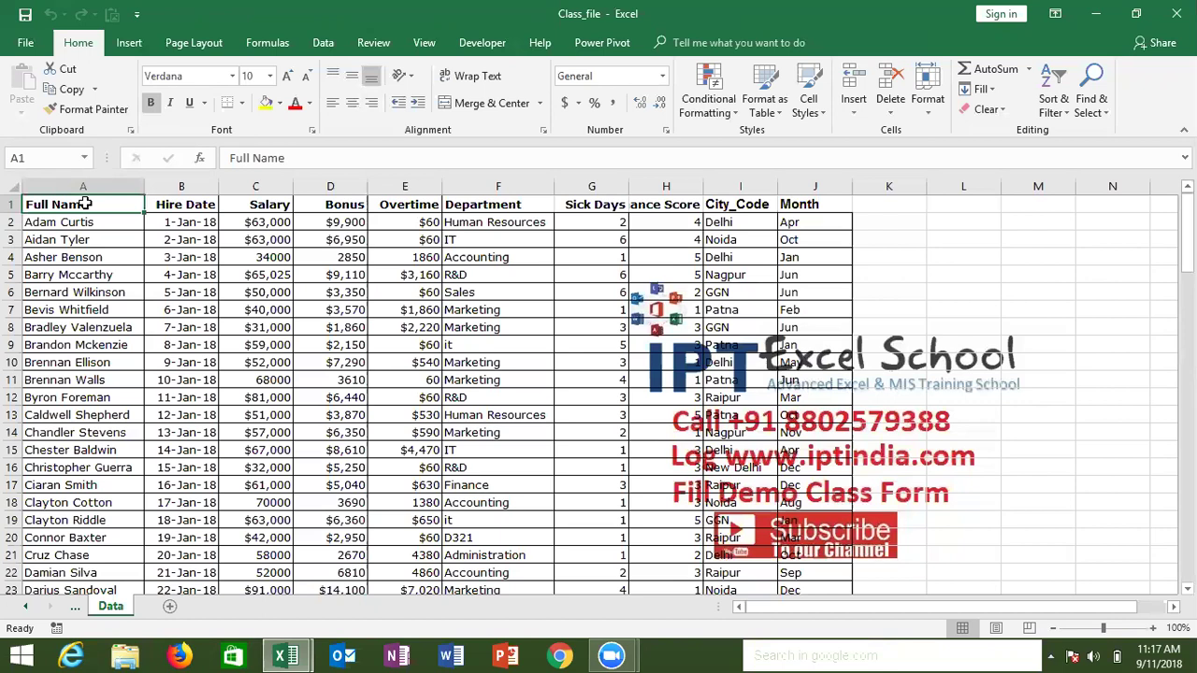
Step: Review the column headers in row 1 of the Data sheet, from Full Name through Month
key(Right)
key(Right)
key(Right)
key(Right)
key(Right)
key(Right)
key(Right)
key(Right)
key(Right)
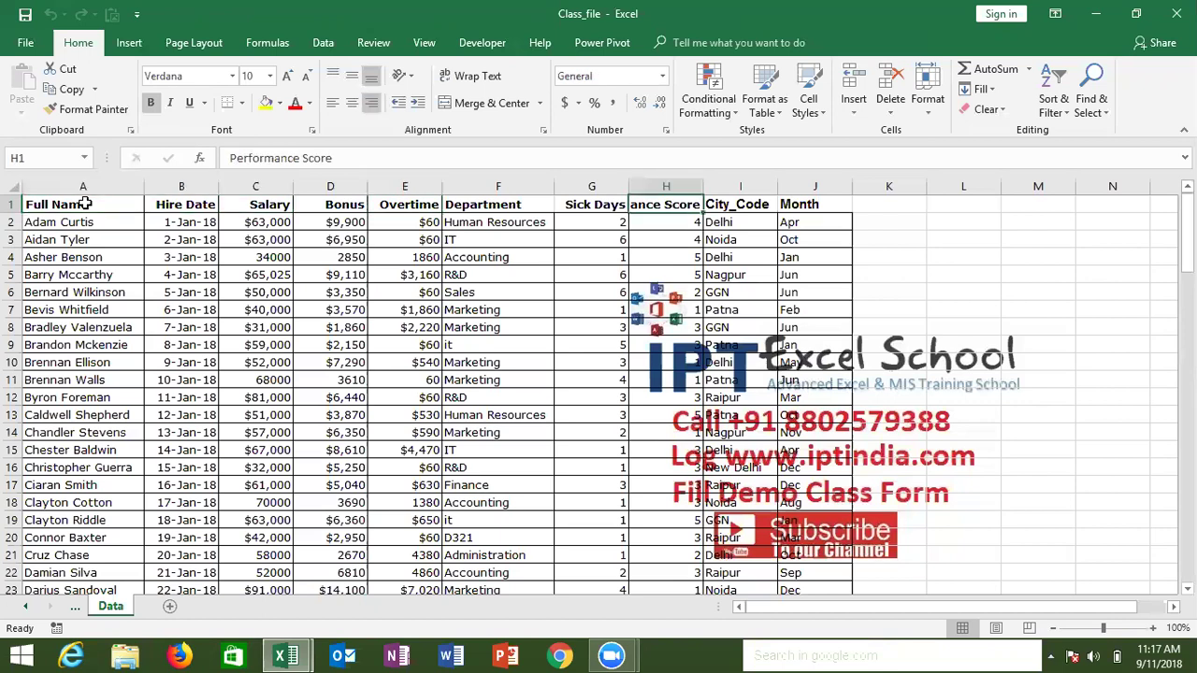
key(Left)
key(Left)
key(Left)
key(Left)
key(Left)
key(Left)
key(Left)
key(Left)
key(Left)
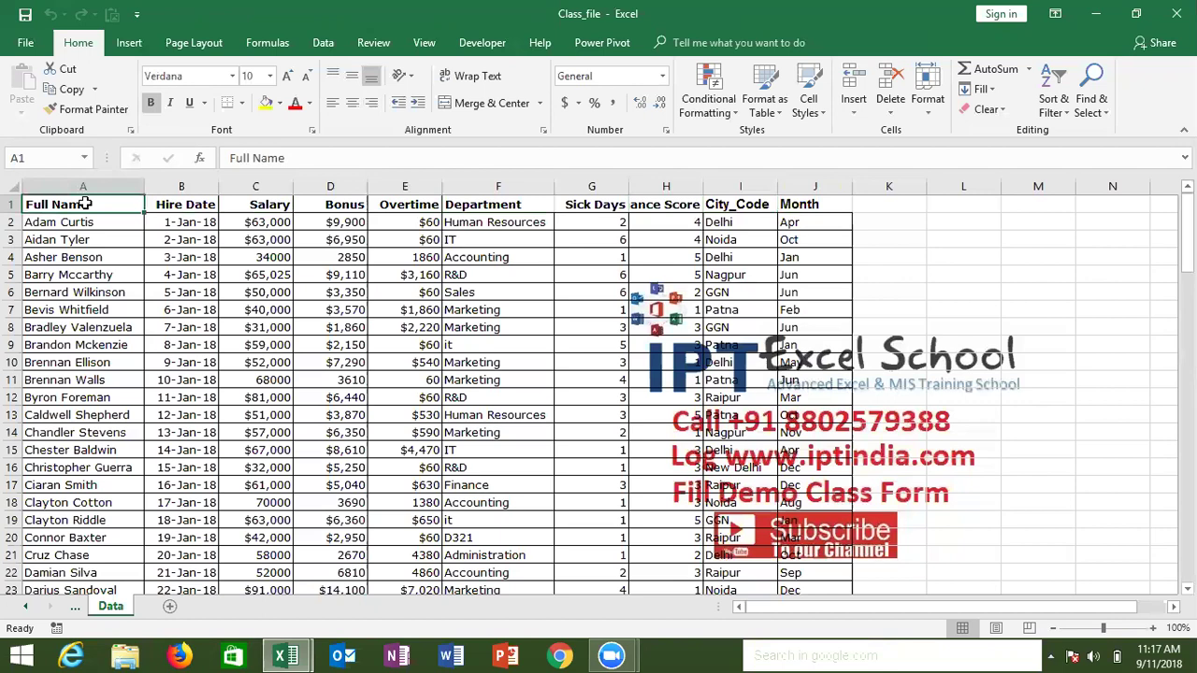
key(Right)
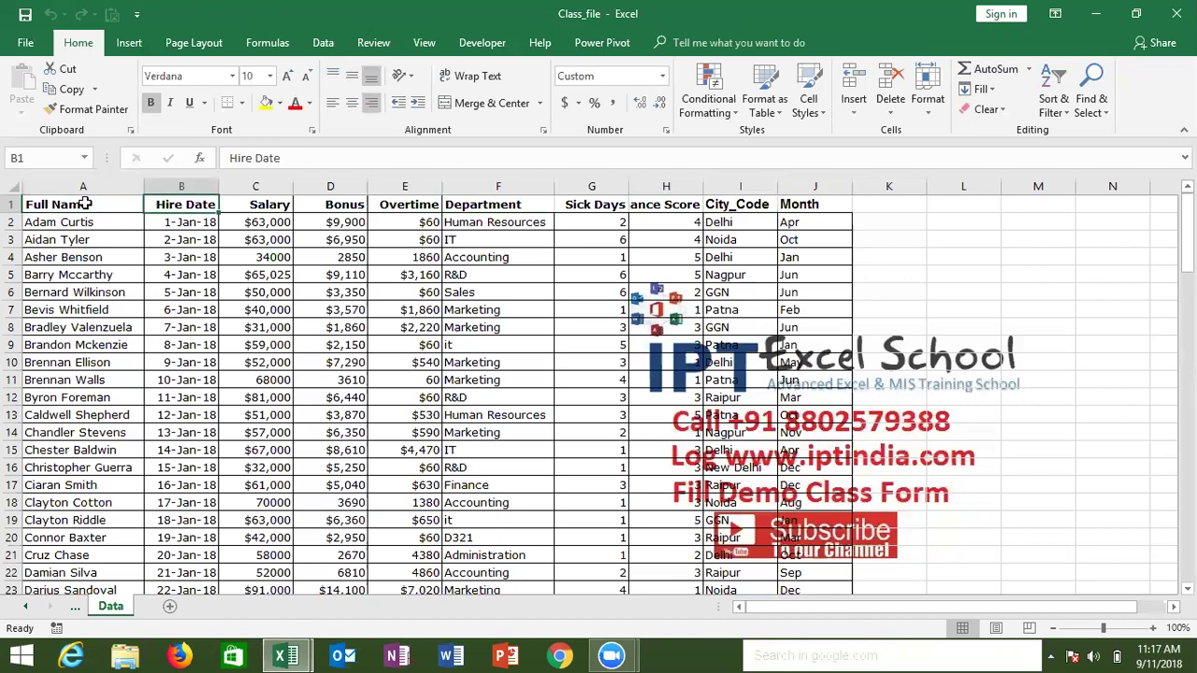
key(Right)
key(Right)
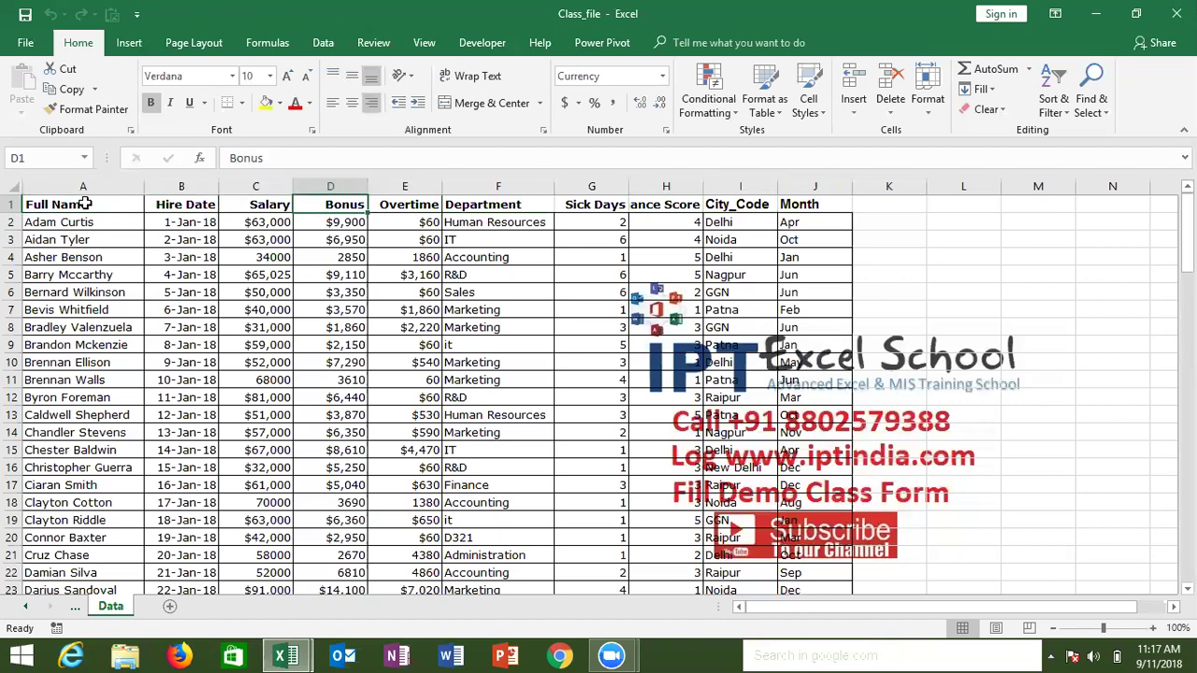
key(Right)
key(Right)
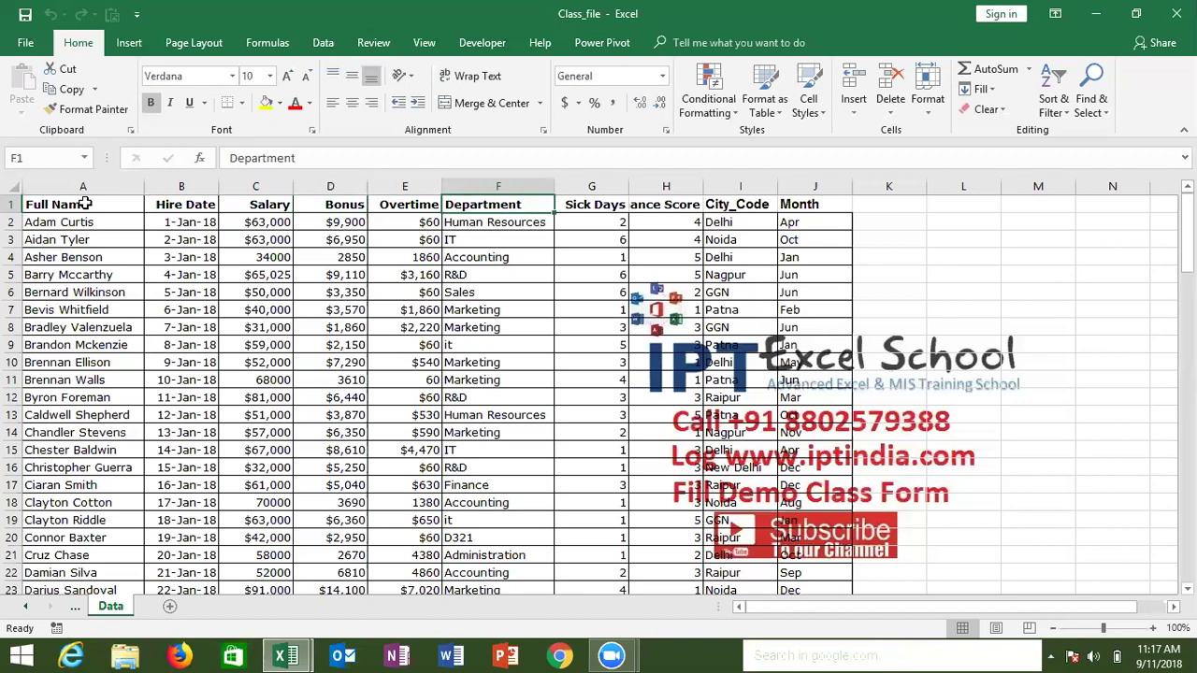
key(Right)
key(Right)
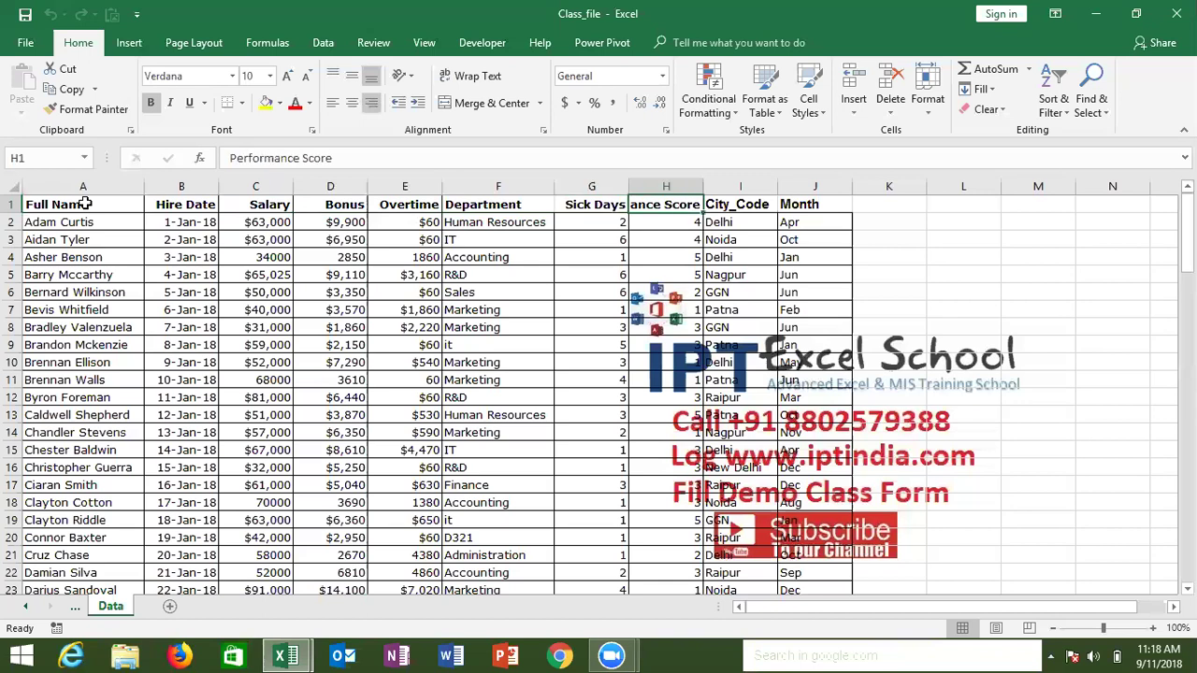
key(Right)
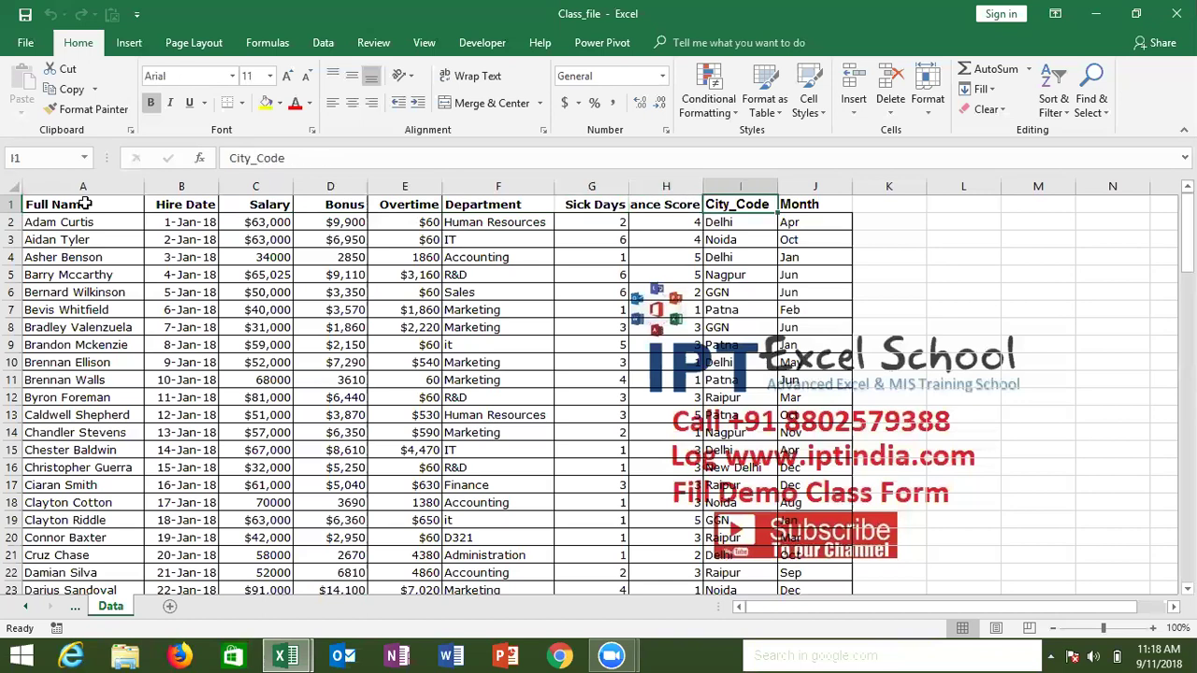
key(Right)
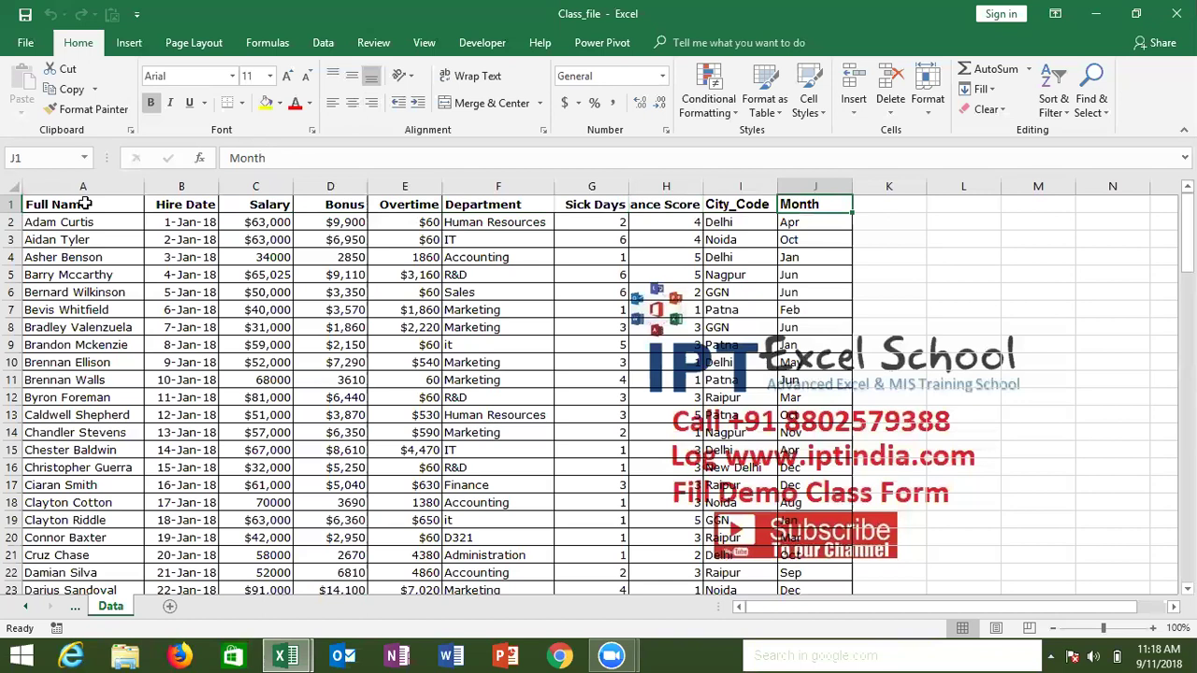
key(Left)
key(Left)
key(Left)
key(Left)
key(Left)
key(Left)
key(Left)
key(Left)
key(Left)
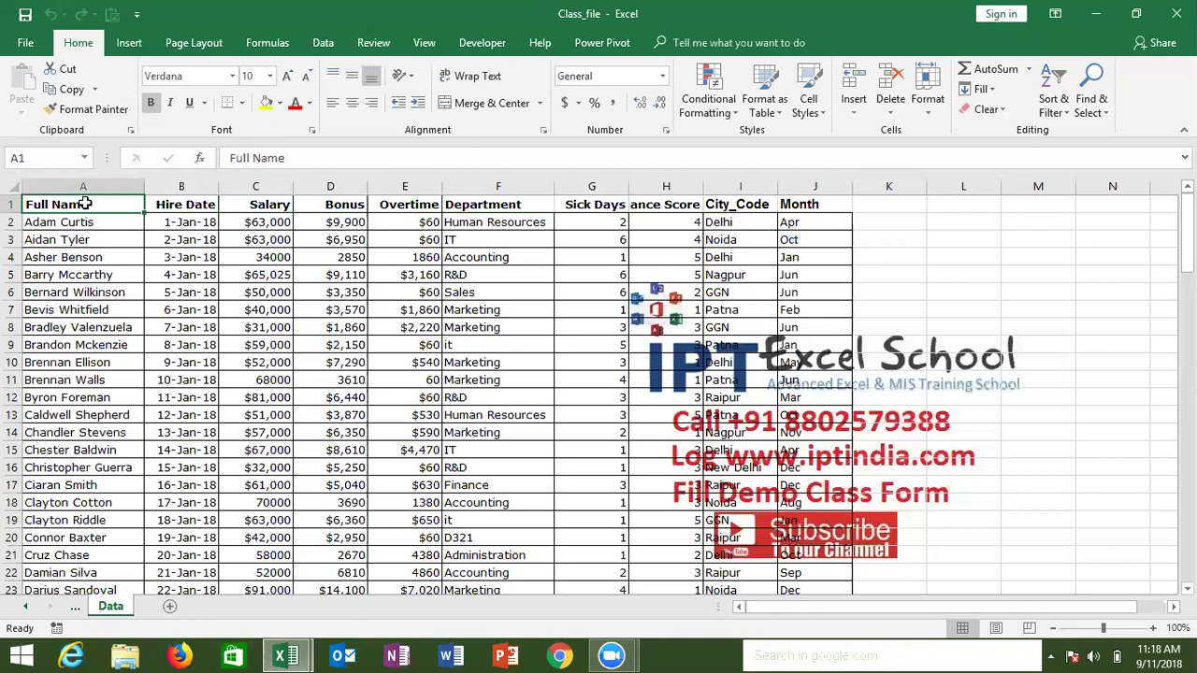
Step: Examine the Department column of the employee data, from its header through the whole column
key(Right)
key(Right)
key(Right)
key(Right)
key(Right)
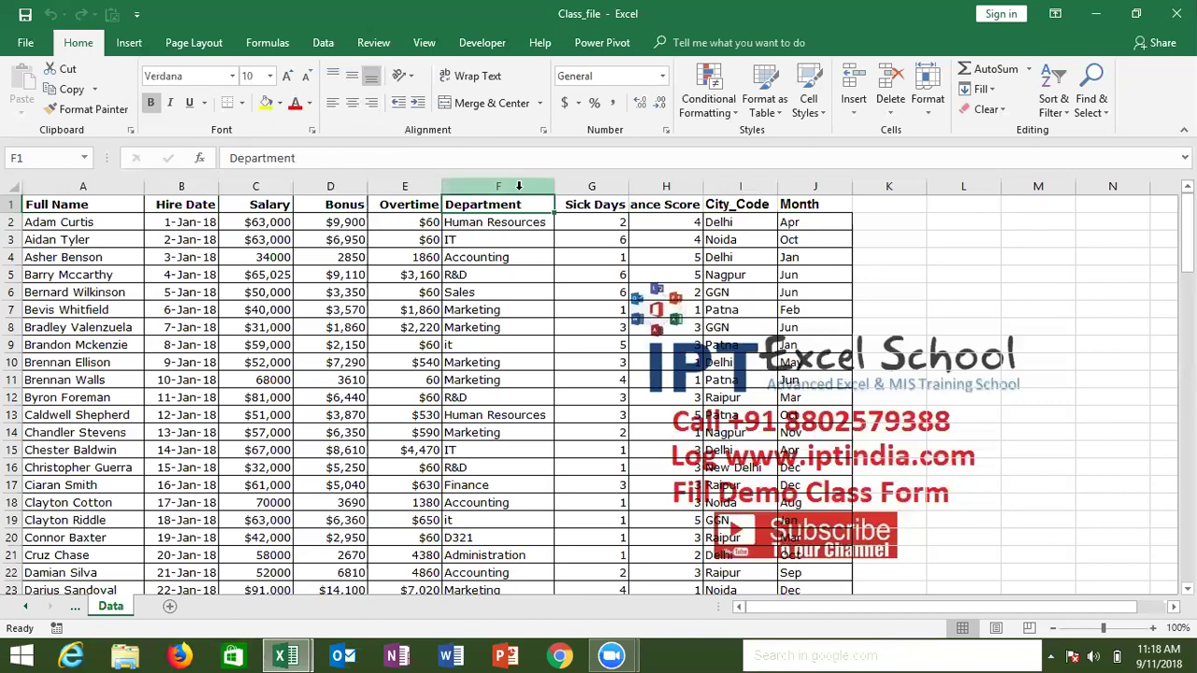
click(519, 186)
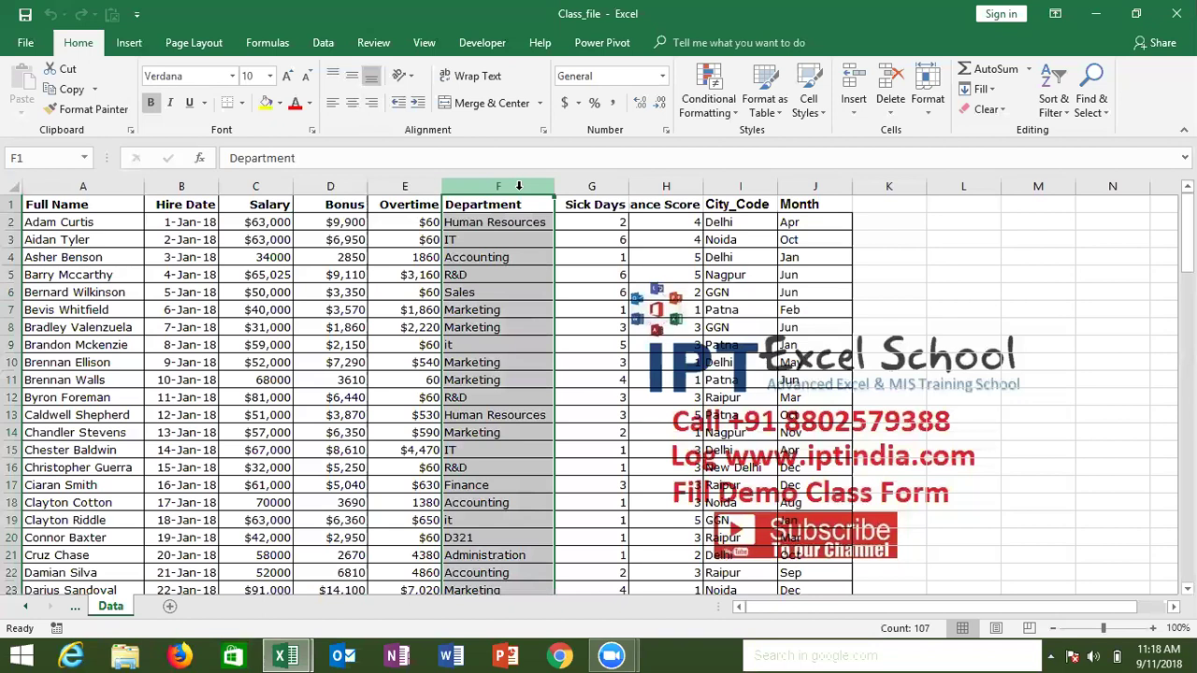
click(461, 209)
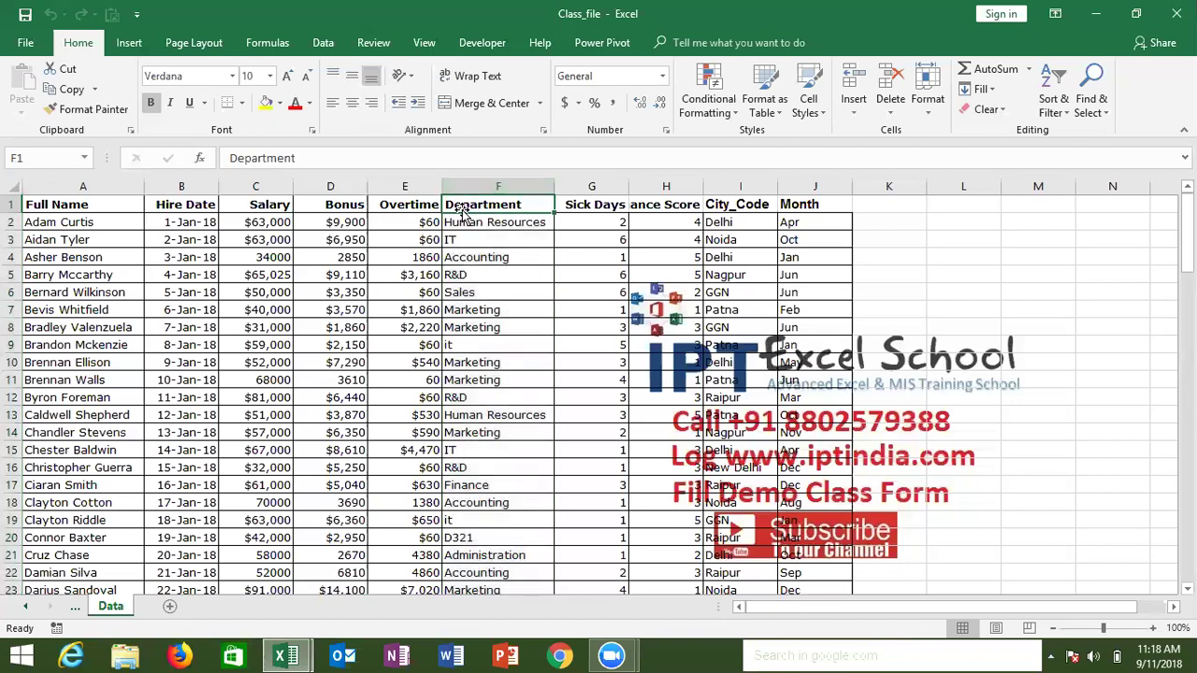
Step: Check the header row for gaps, including the columns beyond Month and back from Full Name to City_Code
key(Right)
key(Right)
key(Right)
key(Right)
key(Right)
key(Right)
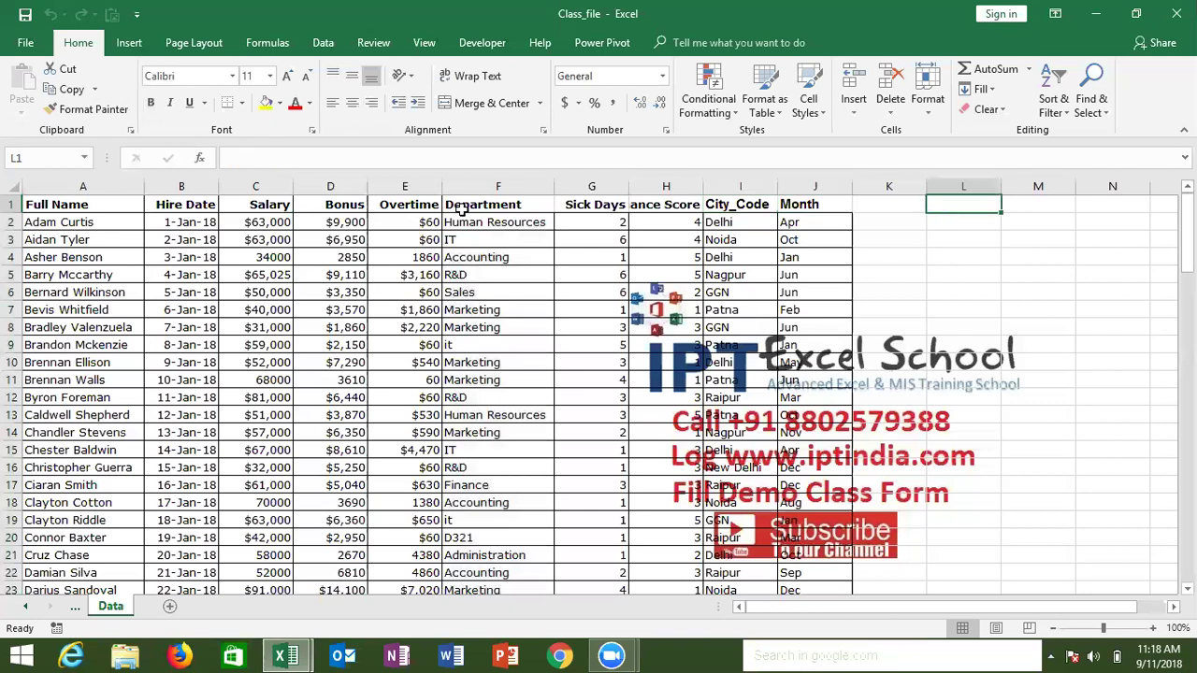
key(Left)
key(Left)
key(Left)
key(Left)
key(Left)
key(Left)
key(Left)
key(Left)
key(Left)
key(Left)
key(Left)
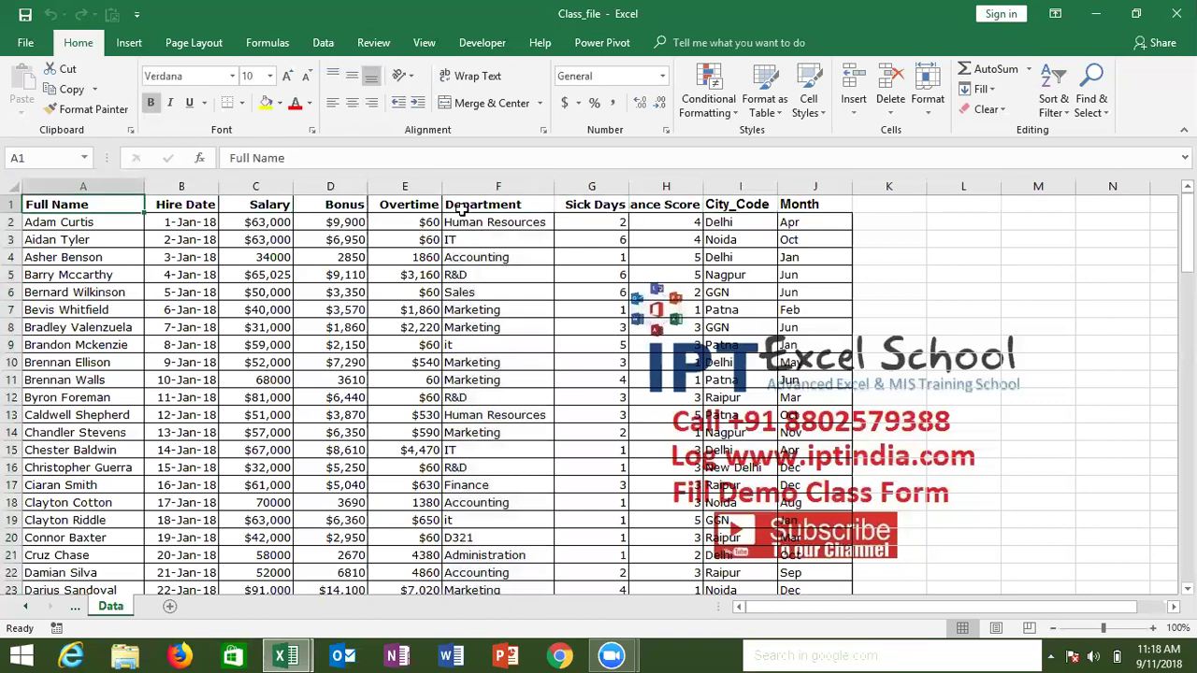
key(Right)
key(Right)
key(Right)
key(Right)
key(Right)
key(Right)
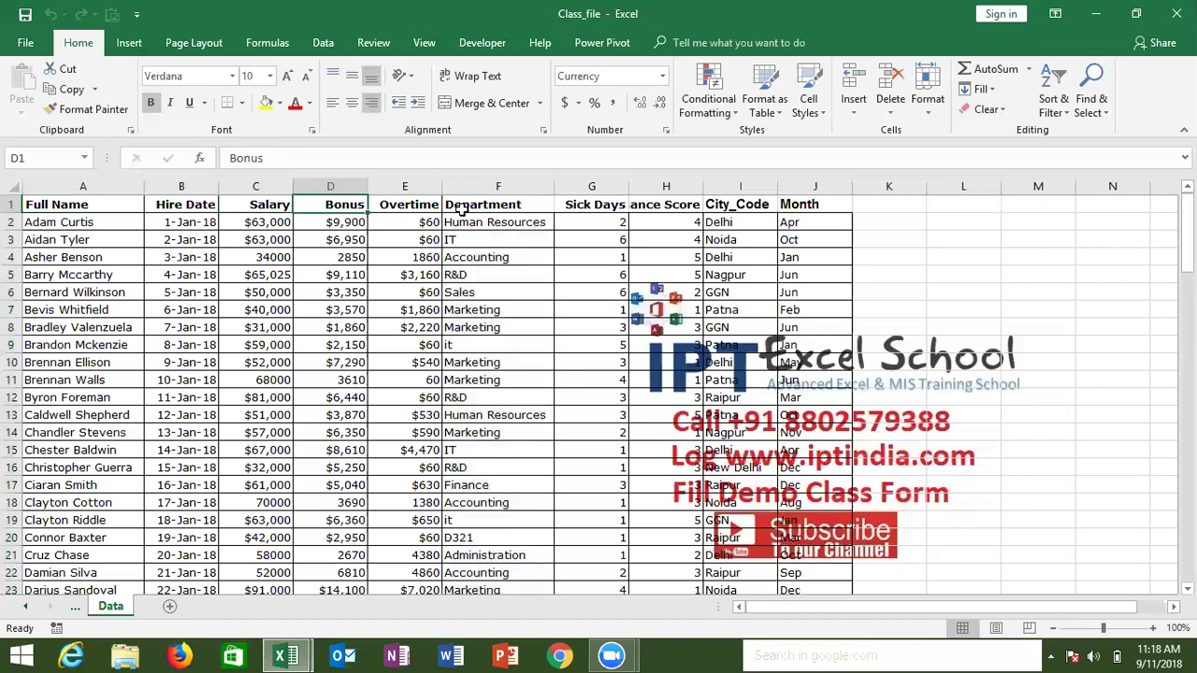
key(Right)
key(Right)
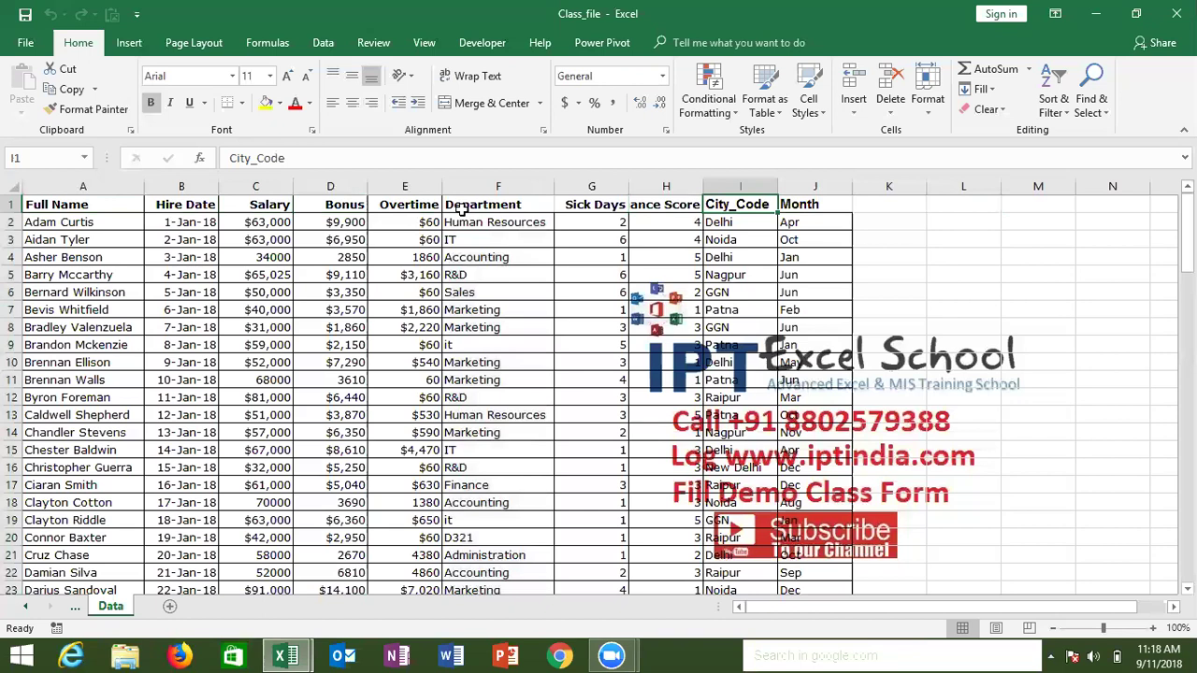
Step: Insert a blank row at row 13 of the employee data
click(13, 415)
key(ctrl+shift+plus)
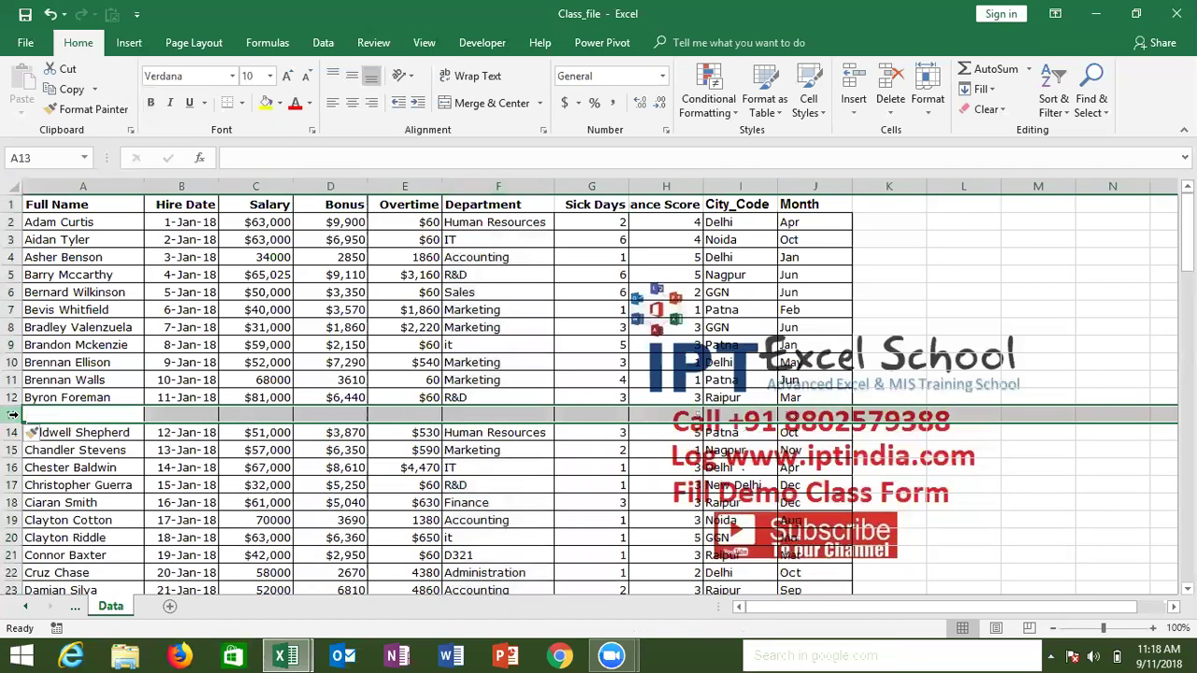
click(13, 414)
Step: Select the data from A1 across to the Month column and down past the blank row to row 107, then return to A1
key(ctrl+Home)
key(ctrl+shift+Right)
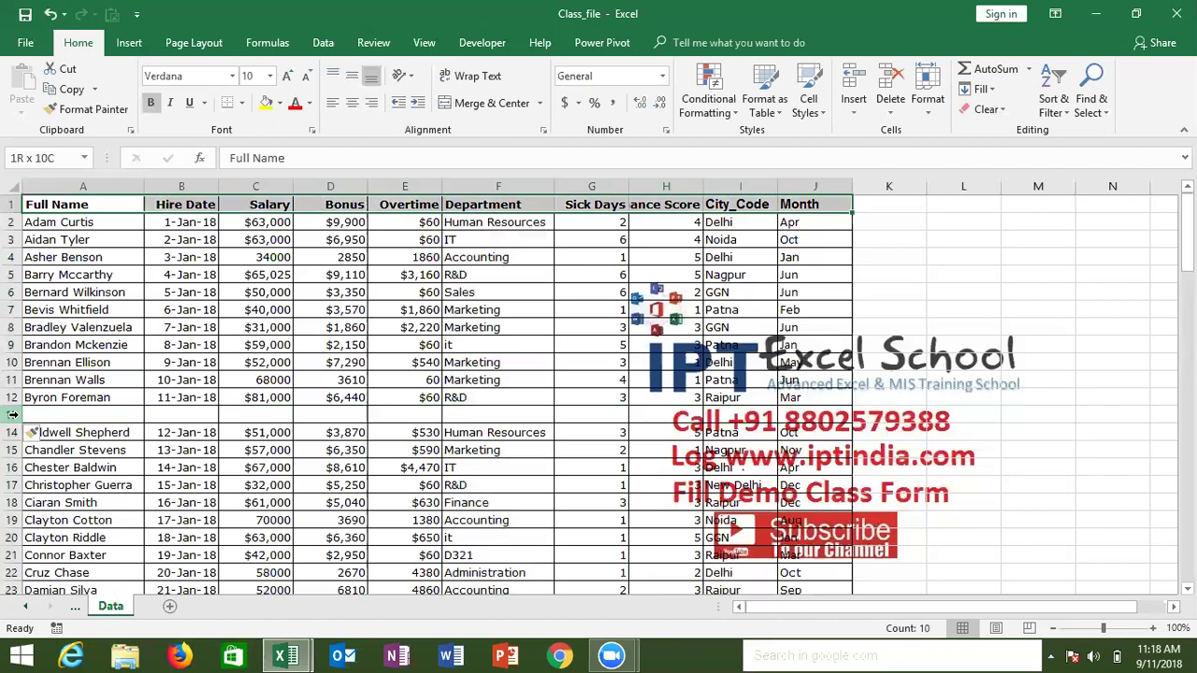
key(ctrl+shift+Down)
key(ctrl+shift+Down)
key(ctrl+shift+Down)
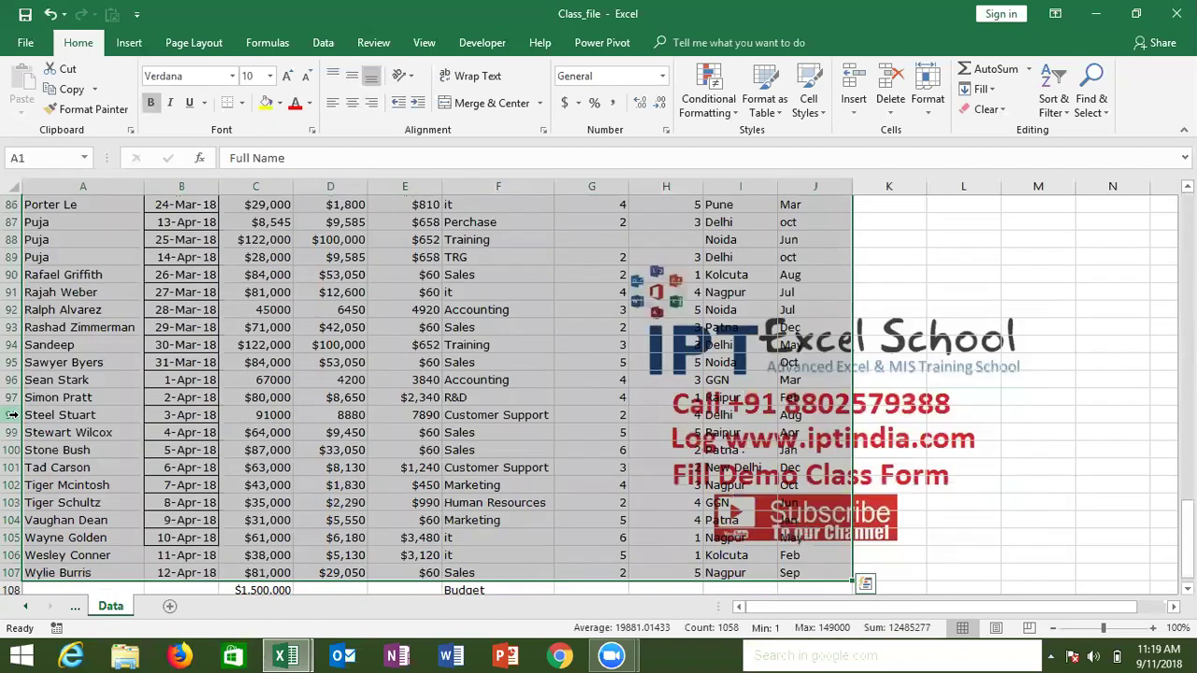
key(ctrl+Home)
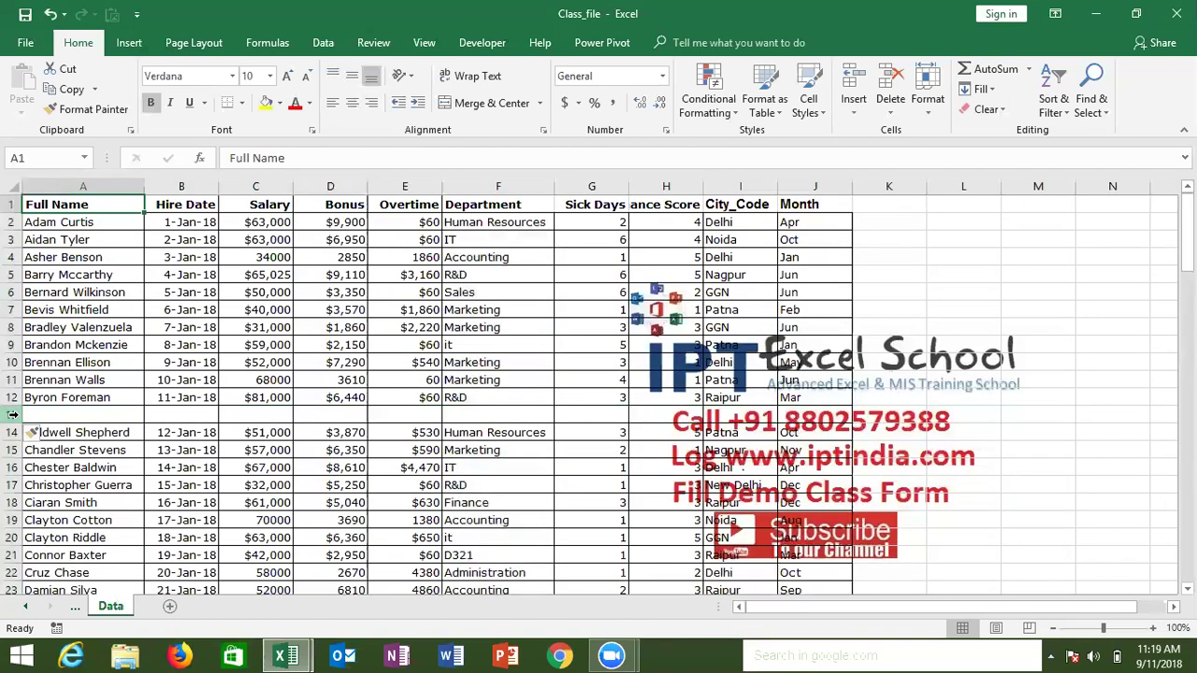
Step: Select the contiguous data region around A1 and inspect where the blank row 13 splits the data
key(ctrl+a)
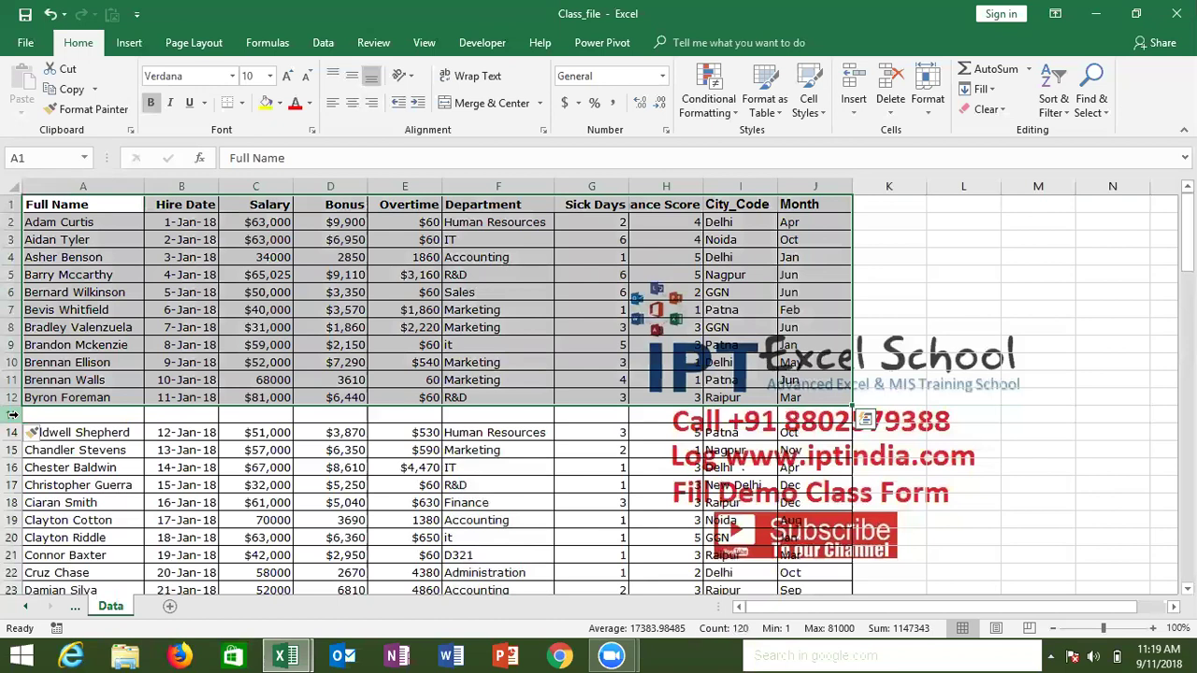
key(Down)
key(Down)
key(Down)
key(Down)
key(Down)
key(Down)
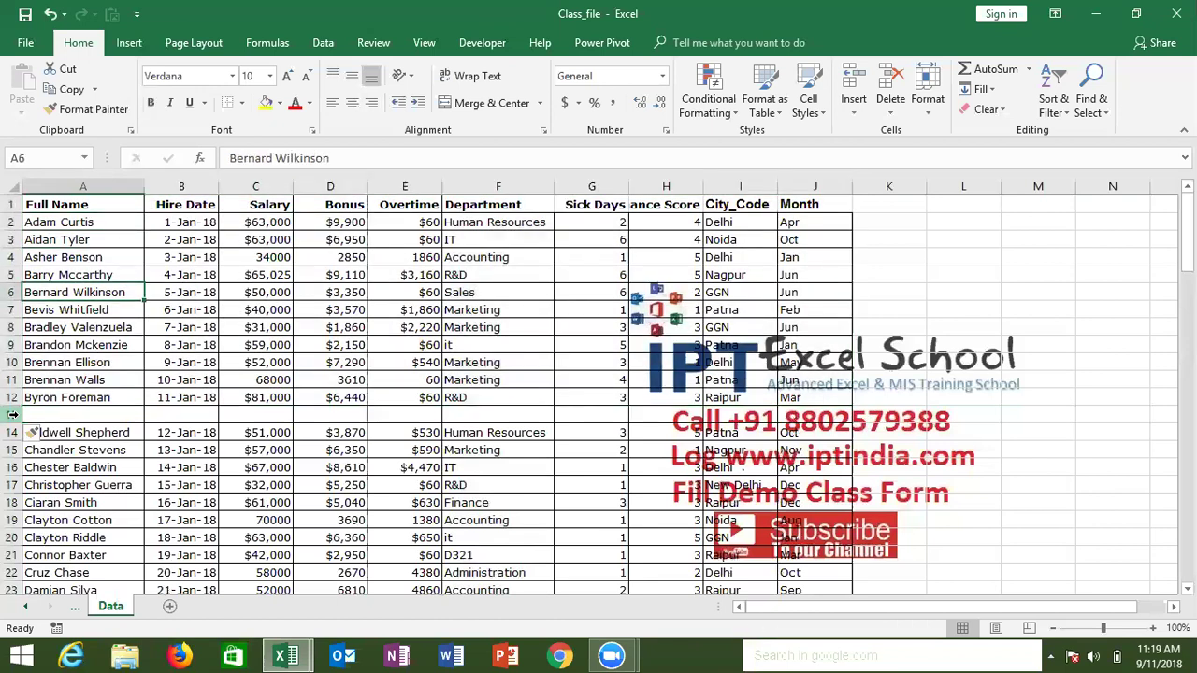
key(Down)
key(Down)
key(Down)
key(Down)
key(Down)
key(Right)
key(Down)
key(Right)
key(Right)
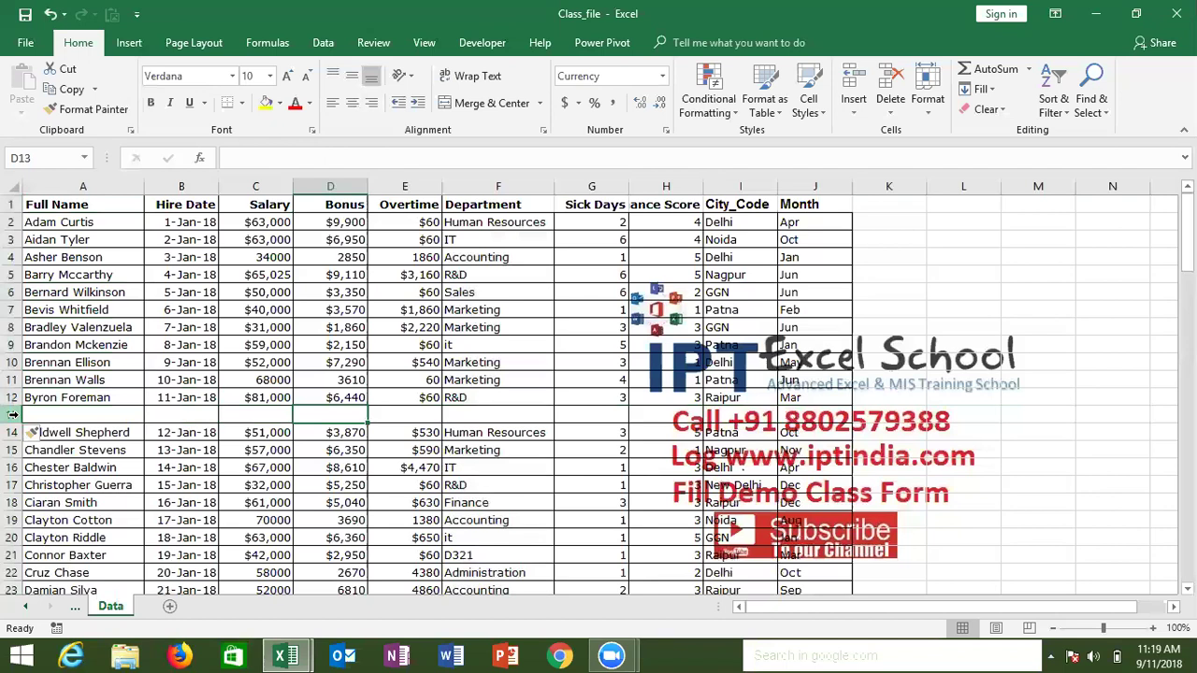
Step: Delete the blank row 13 from the employee data
key(Left)
key(Left)
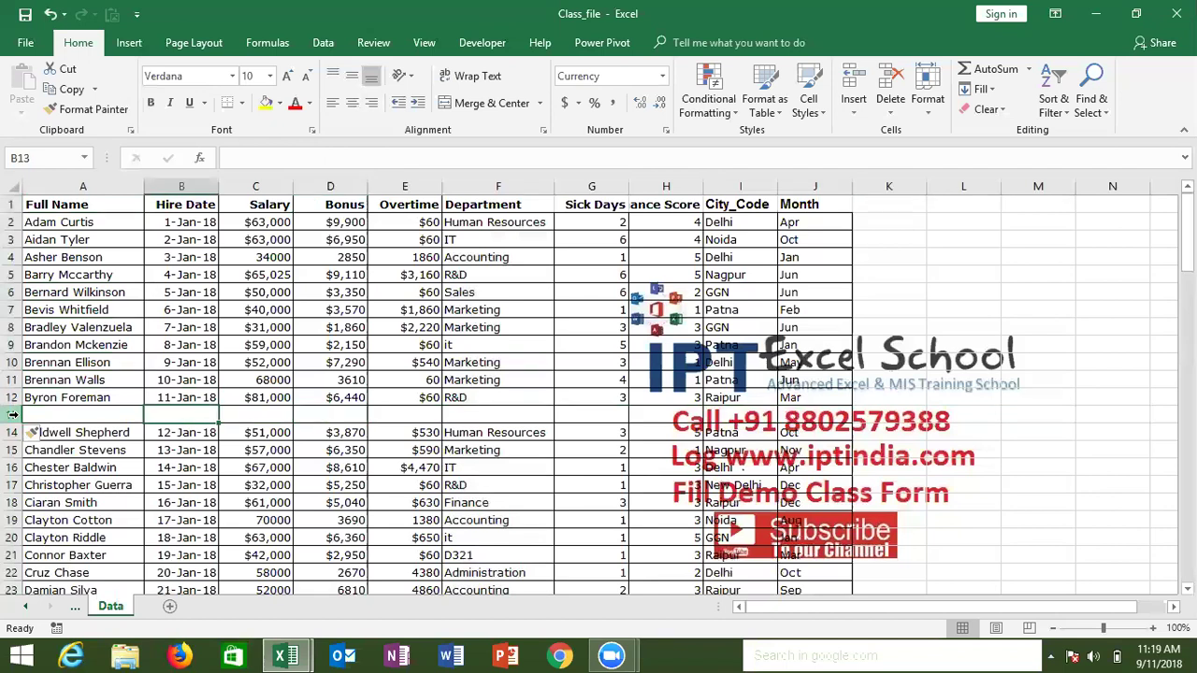
key(Left)
key(shift+space)
key(ctrl+minus)
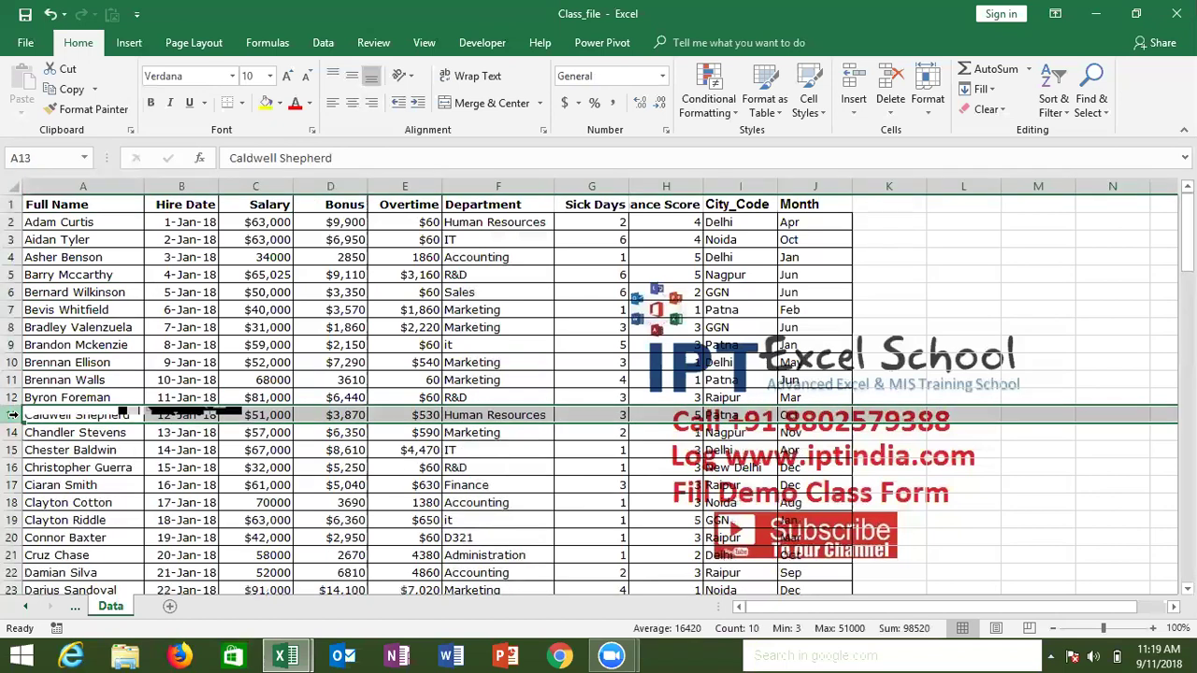
Step: Create a PivotTable on a new worksheet from the range Data!$A$1:$J$107
key(ctrl+Home)
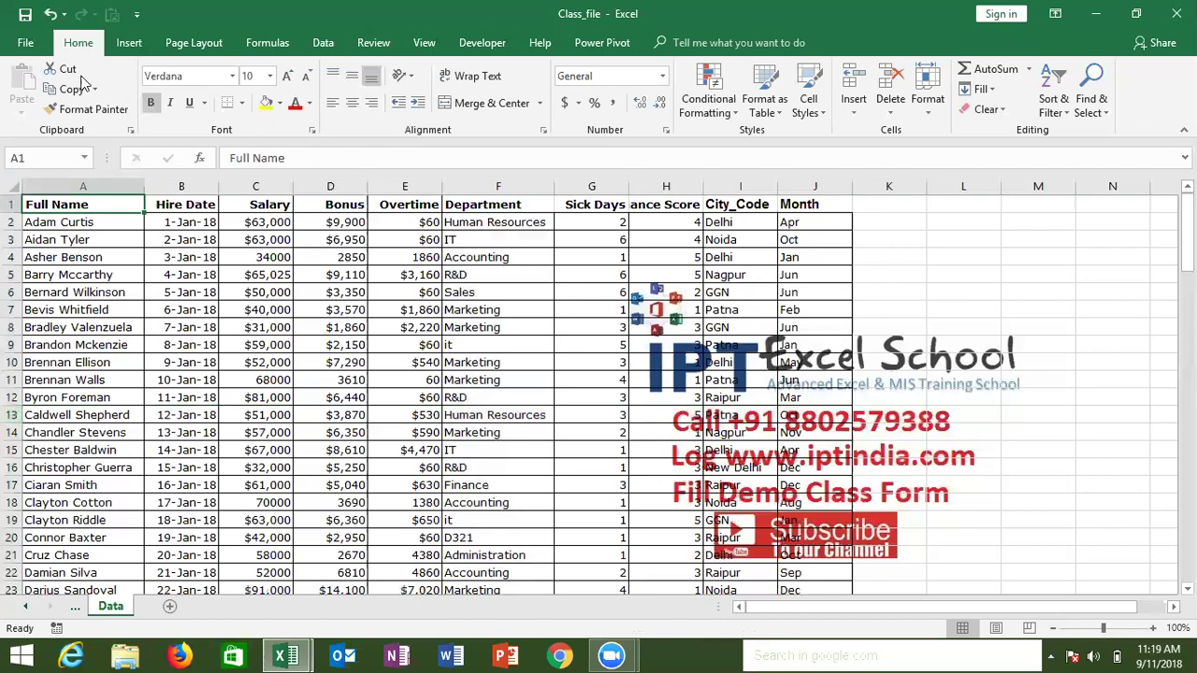
click(127, 47)
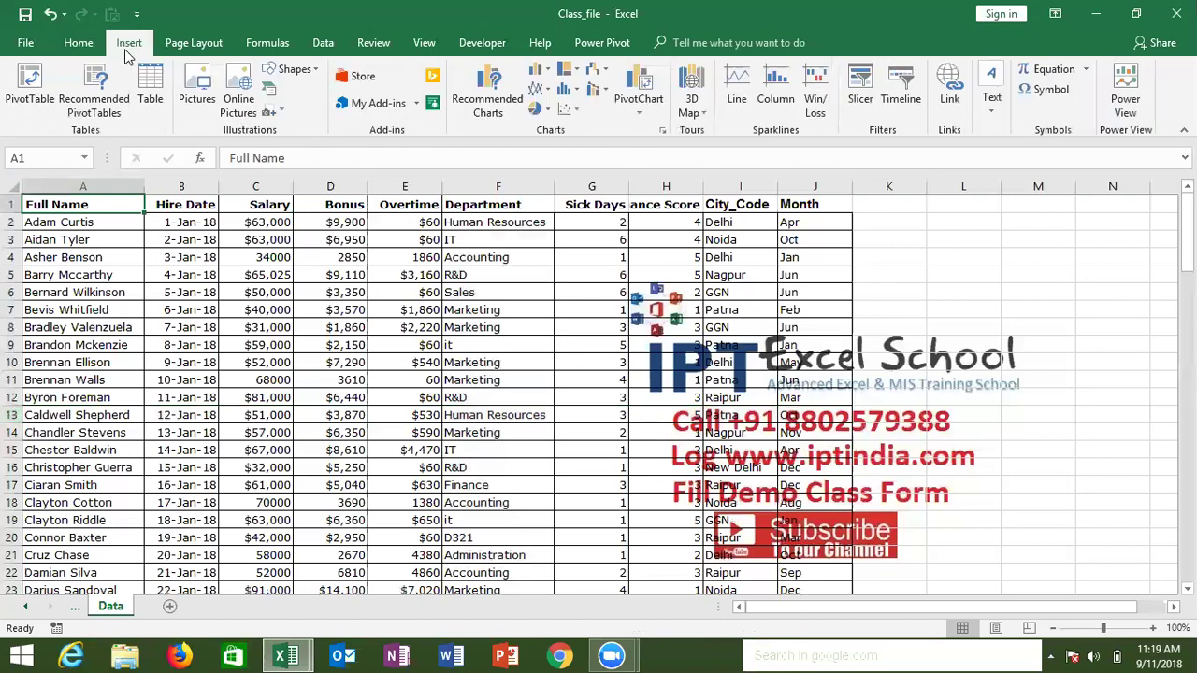
click(51, 89)
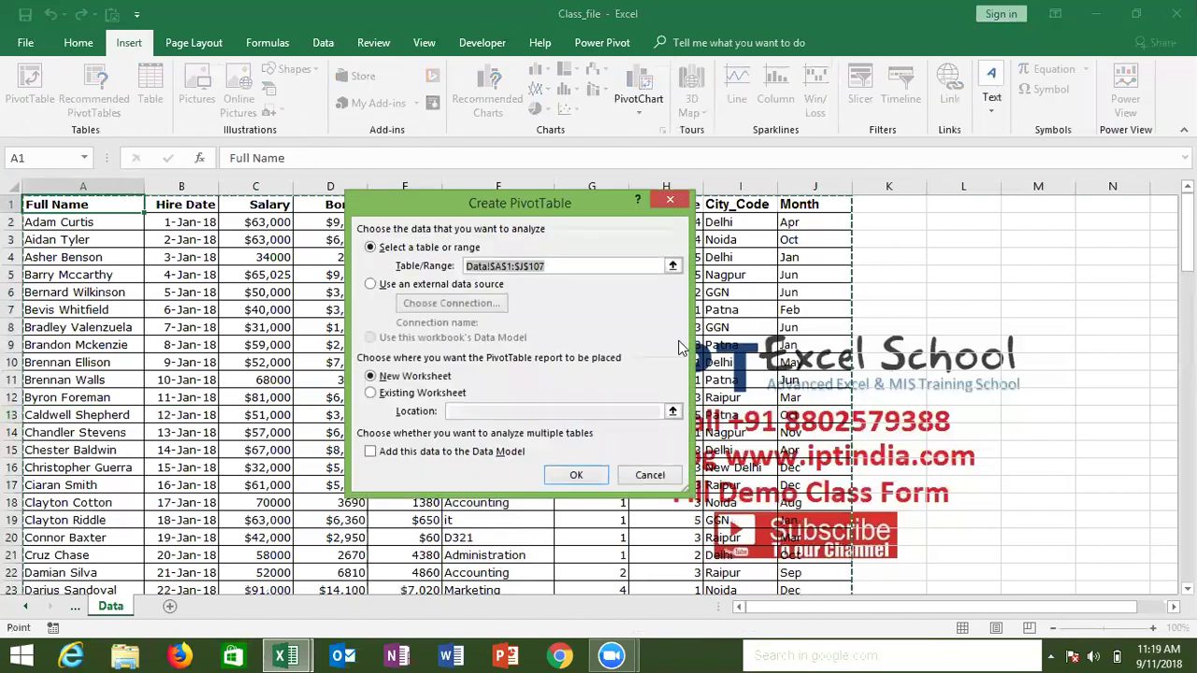
click(578, 475)
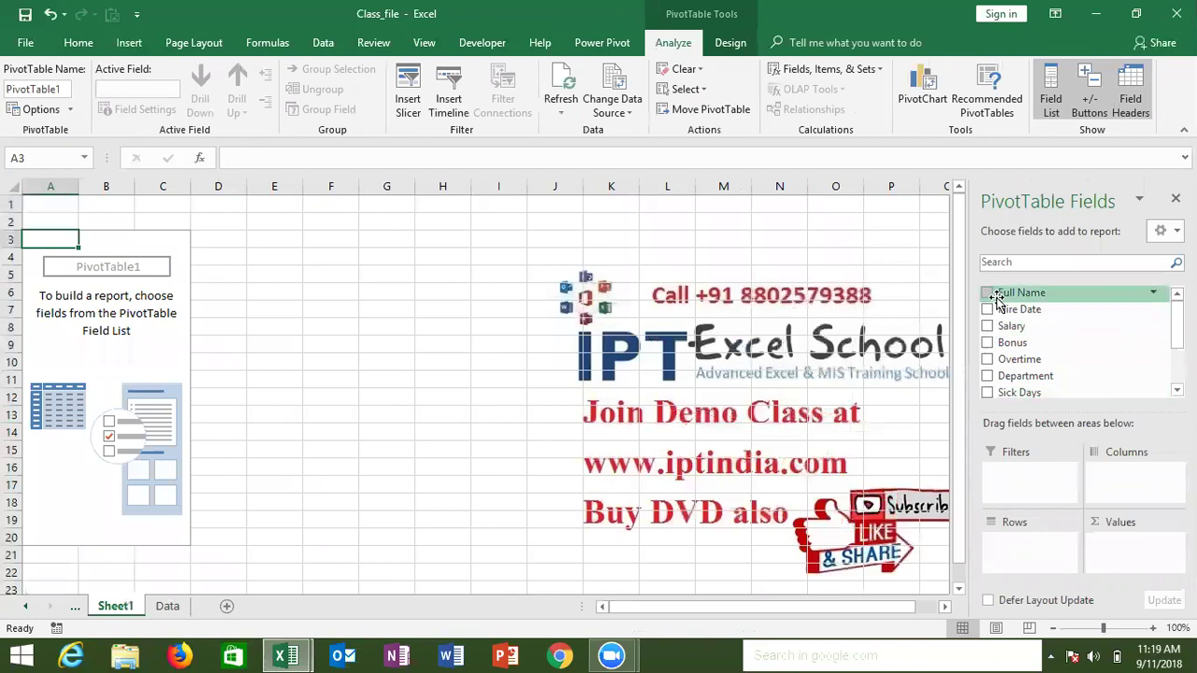
Step: Add the Department field to the Rows area of the PivotTable
key(Down)
key(Down)
key(Down)
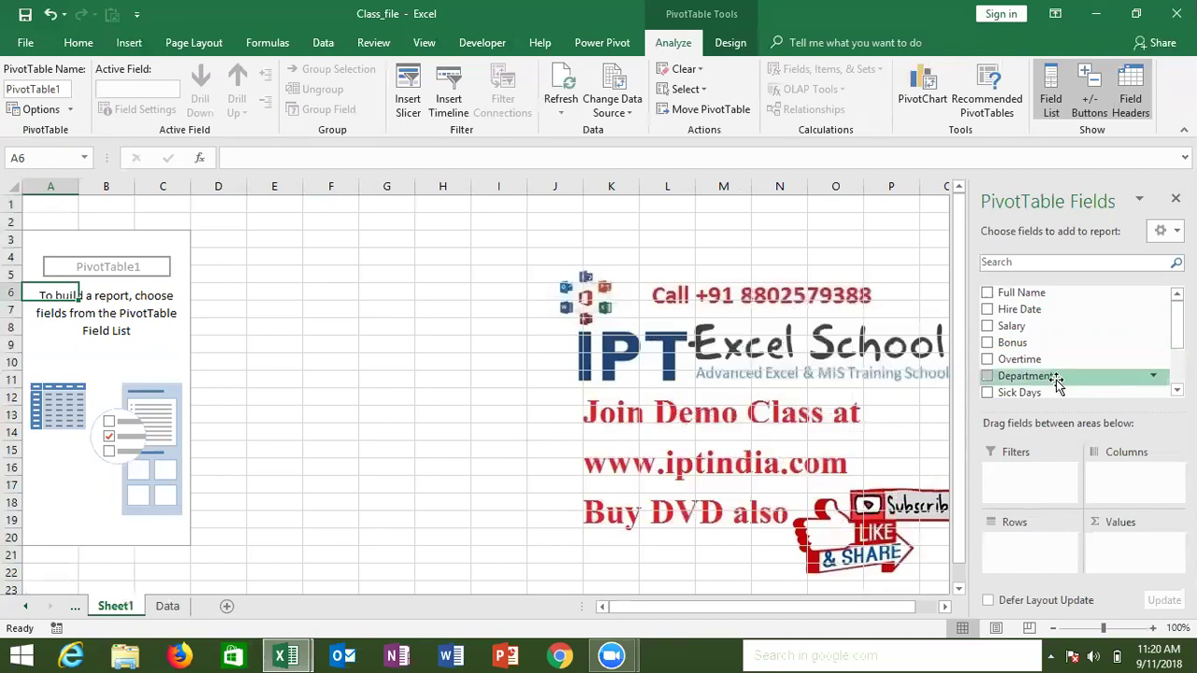
drag(1056, 379, 1029, 556)
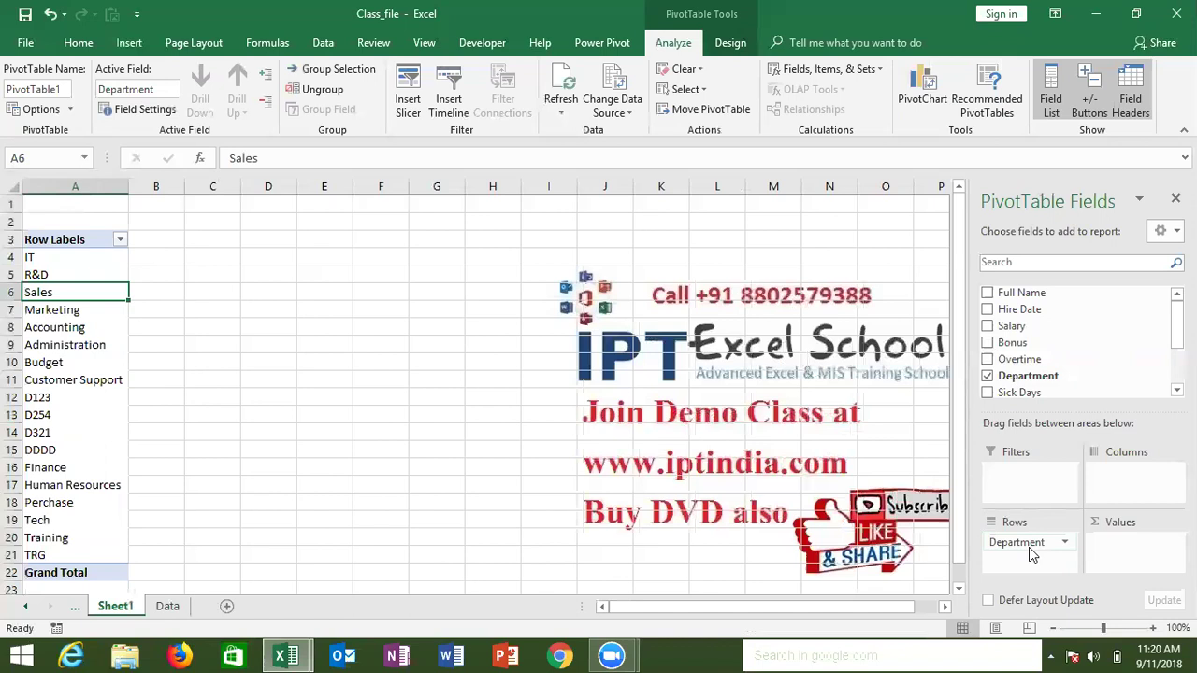
Step: Examine the department labels in the PivotTable and compare them with the Department column on the Data sheet
key(Up)
key(Up)
key(Down)
key(Down)
key(Down)
key(Down)
key(Down)
key(Down)
key(Down)
key(Down)
key(Down)
key(Down)
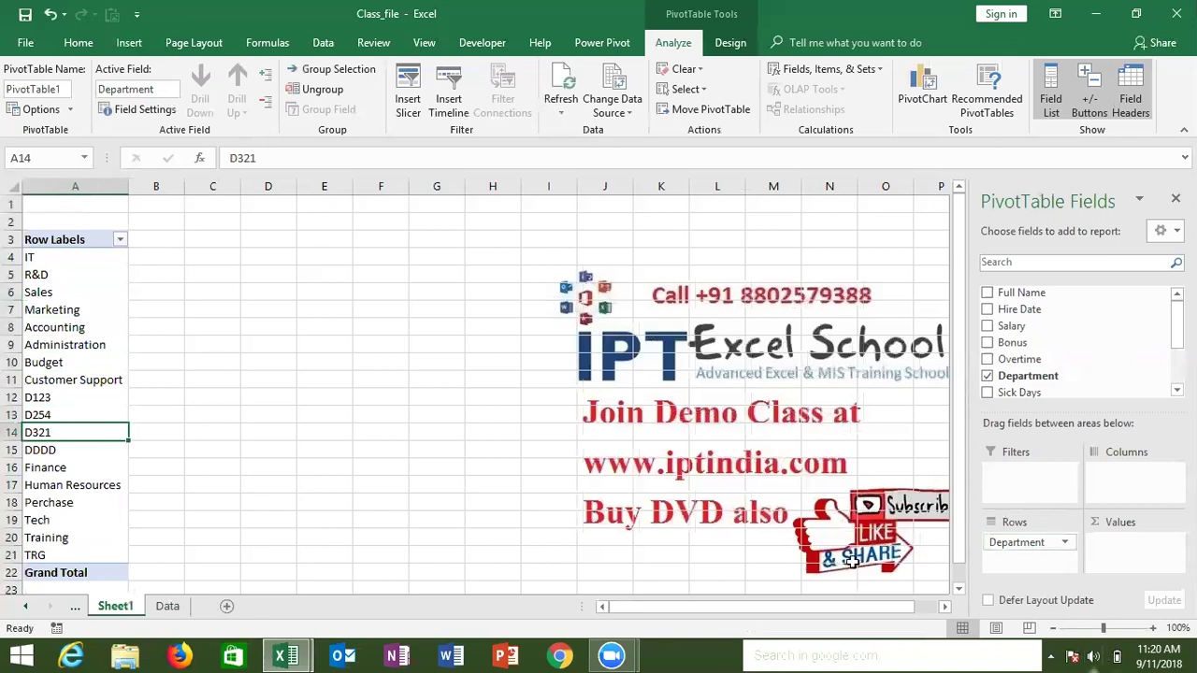
click(167, 606)
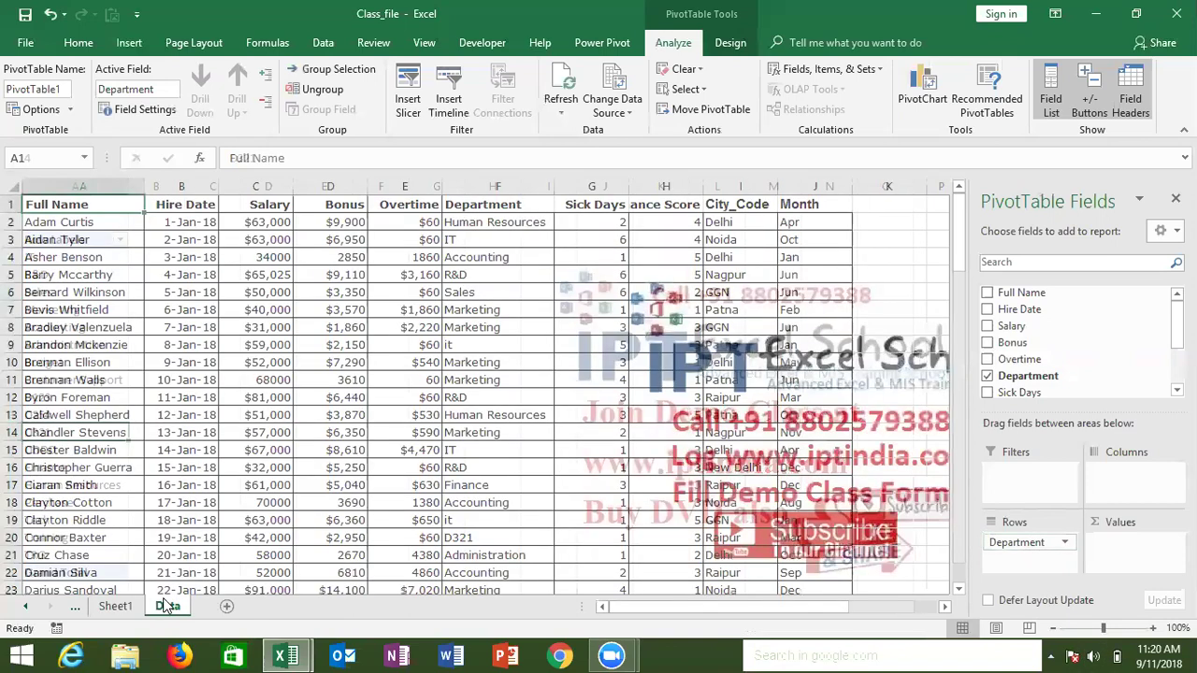
click(478, 186)
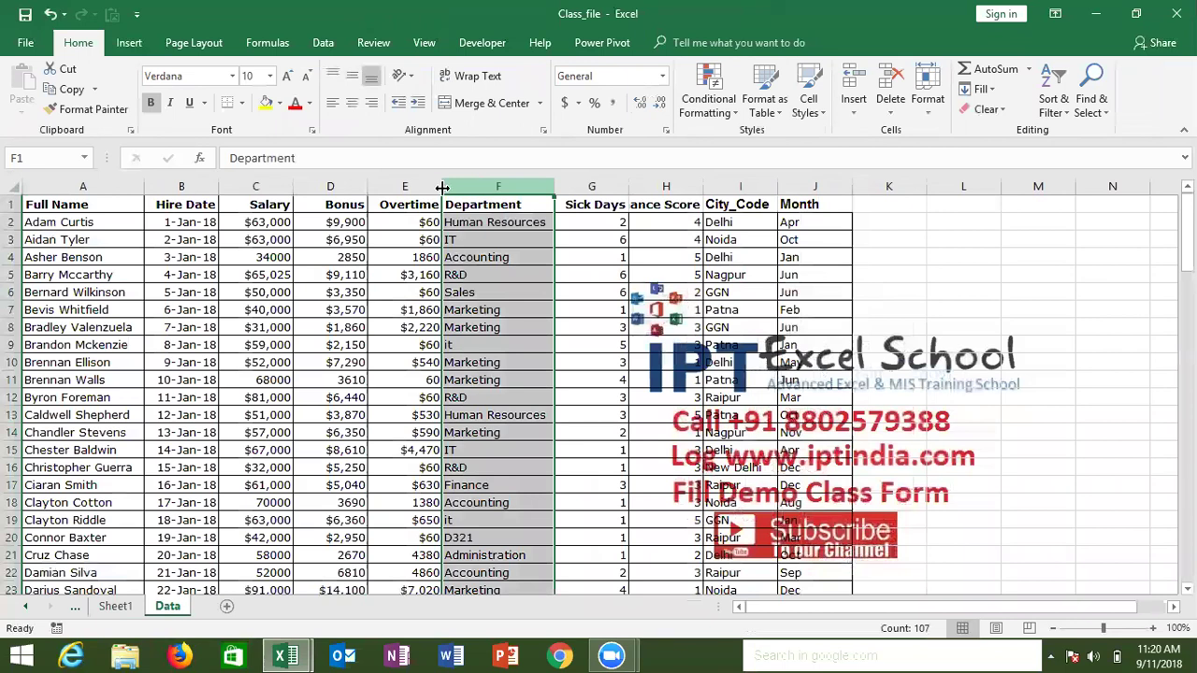
Step: Add the Full Name field to the Values area of the PivotTable on Sheet1 to count employees per department
click(120, 609)
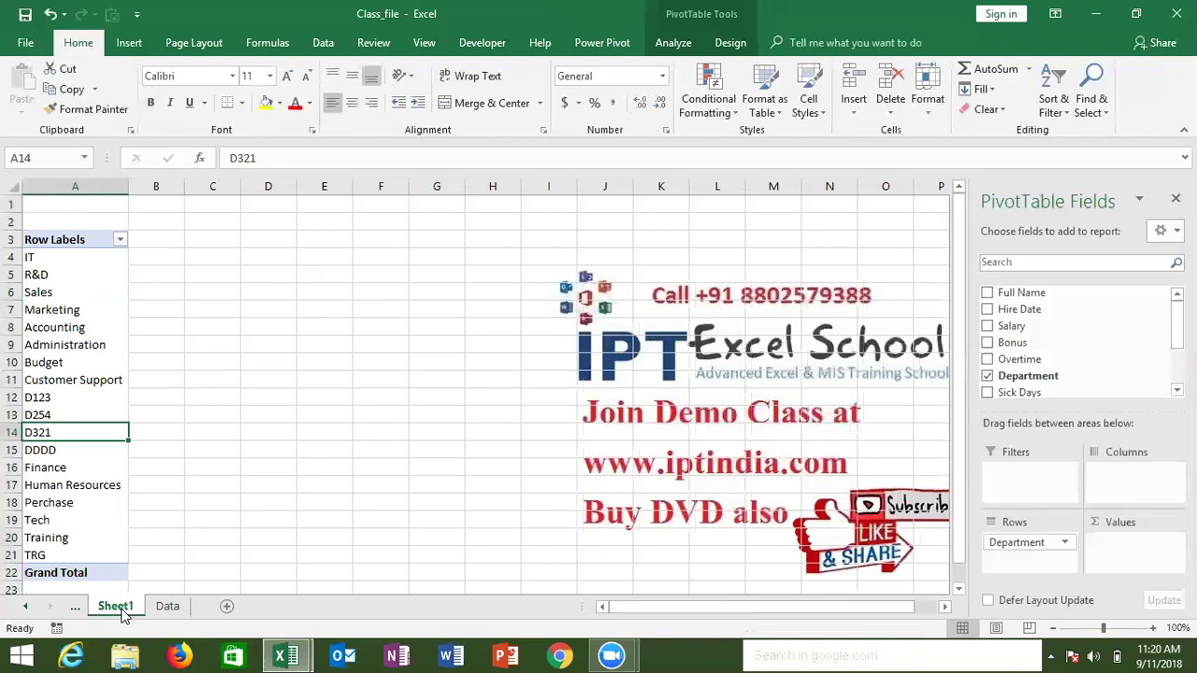
key(Up)
key(Up)
key(Up)
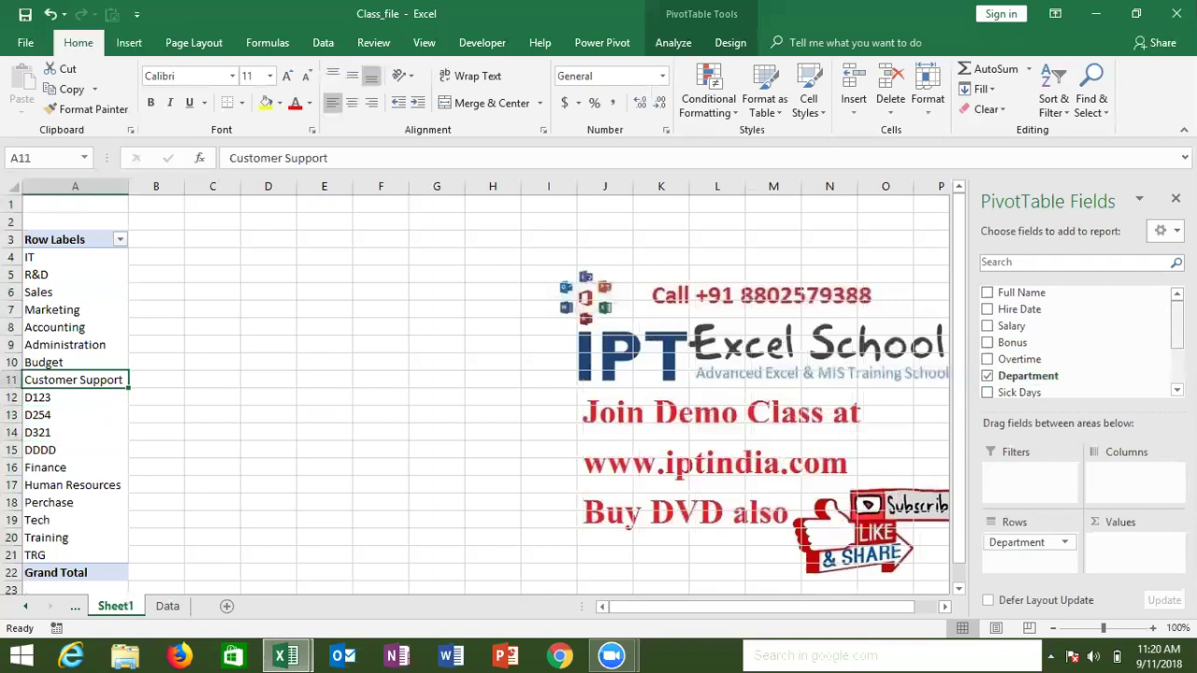
drag(1110, 298, 1158, 550)
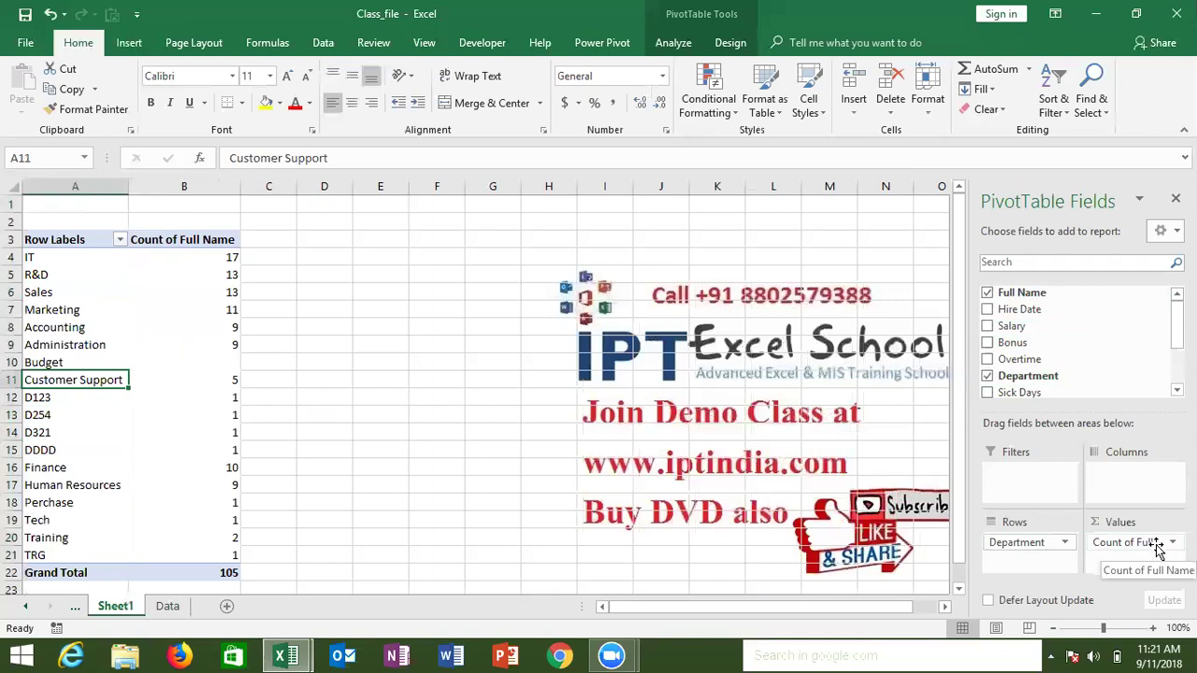
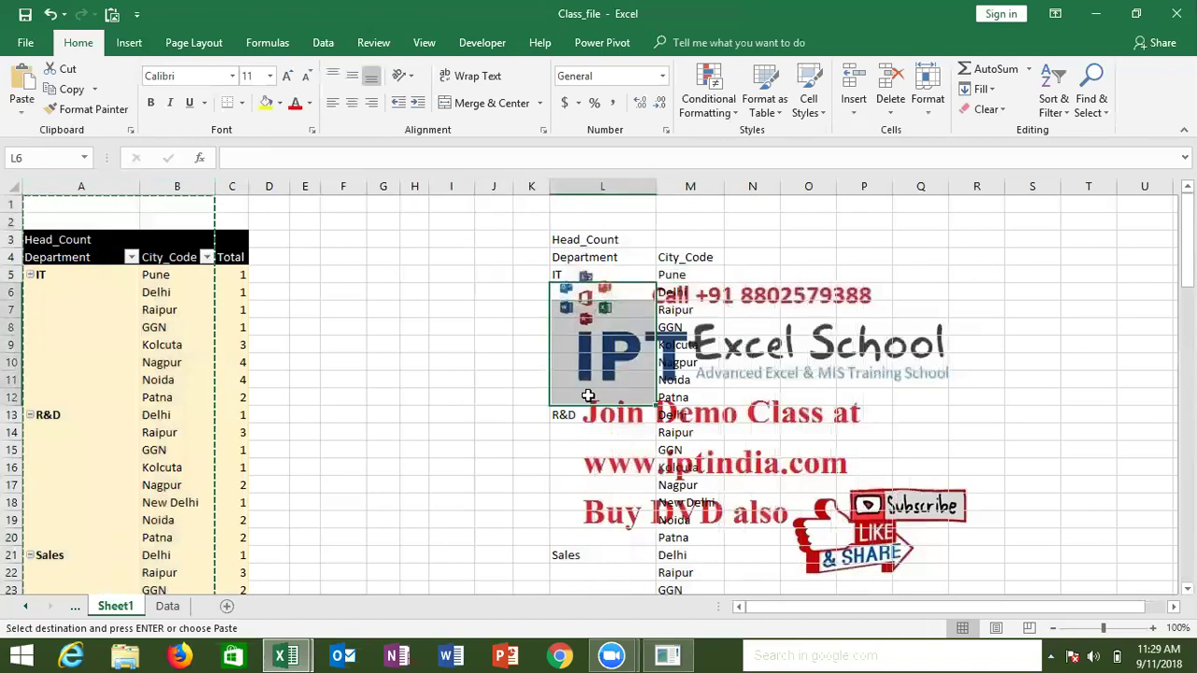
Step: Fill the range L5:L12 of the pasted table copy with the IT department label
click(86, 283)
drag(86, 283, 82, 366)
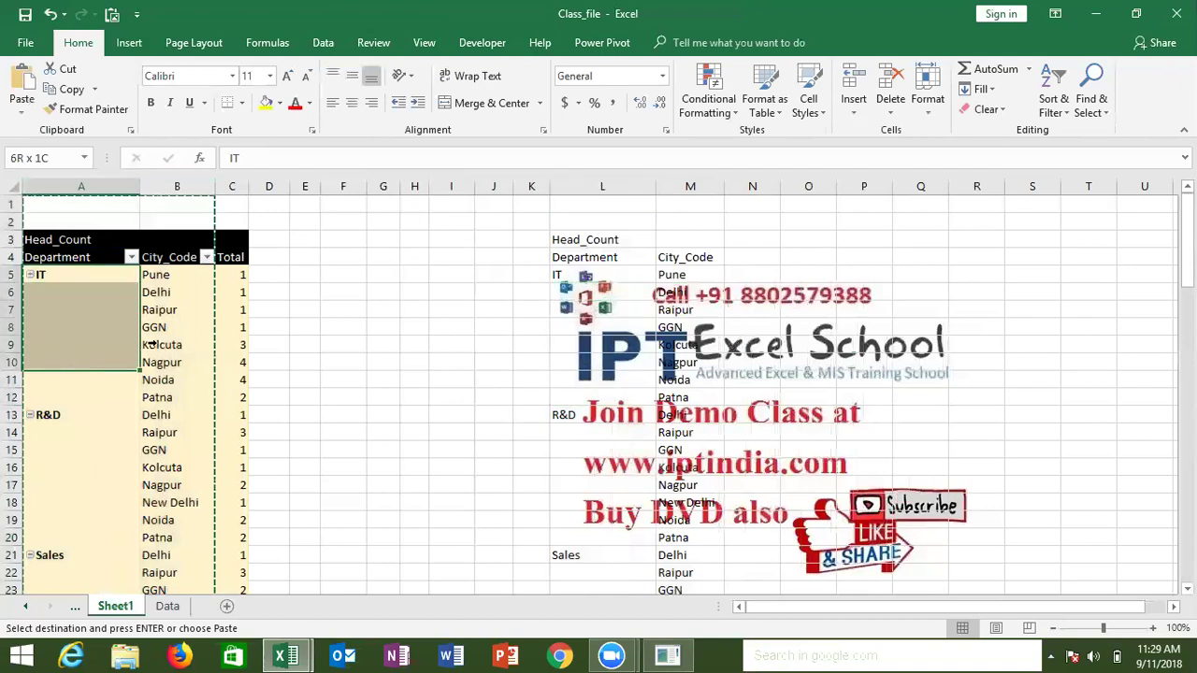
drag(561, 280, 573, 391)
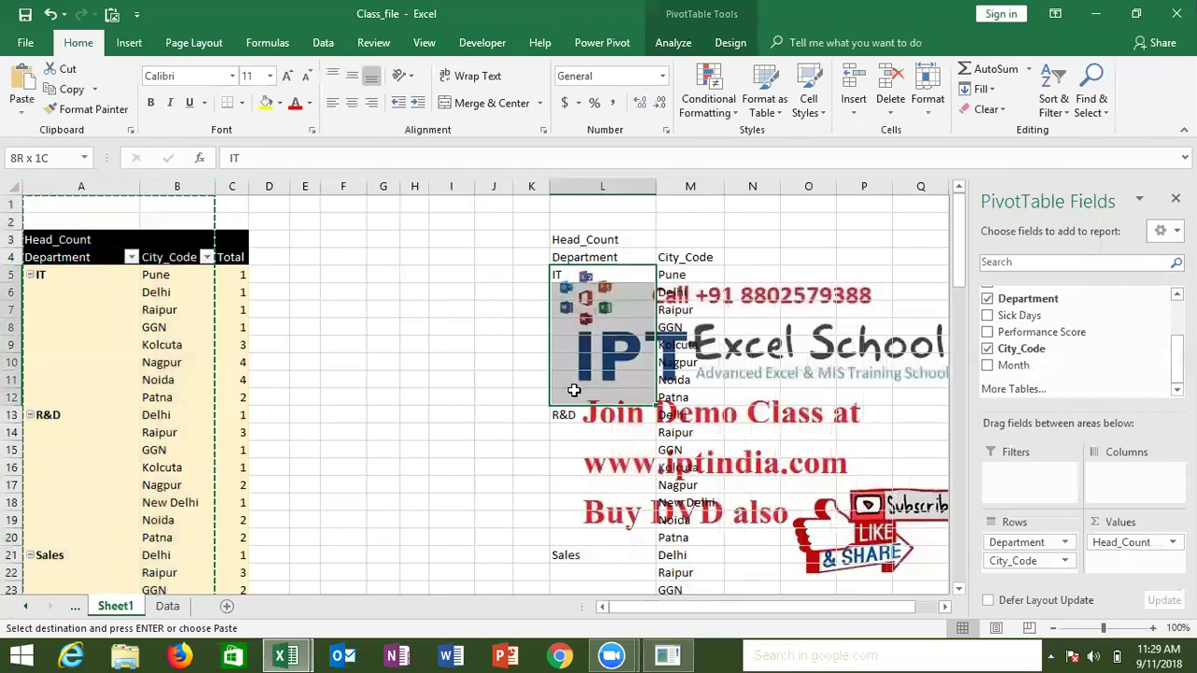
key(Return)
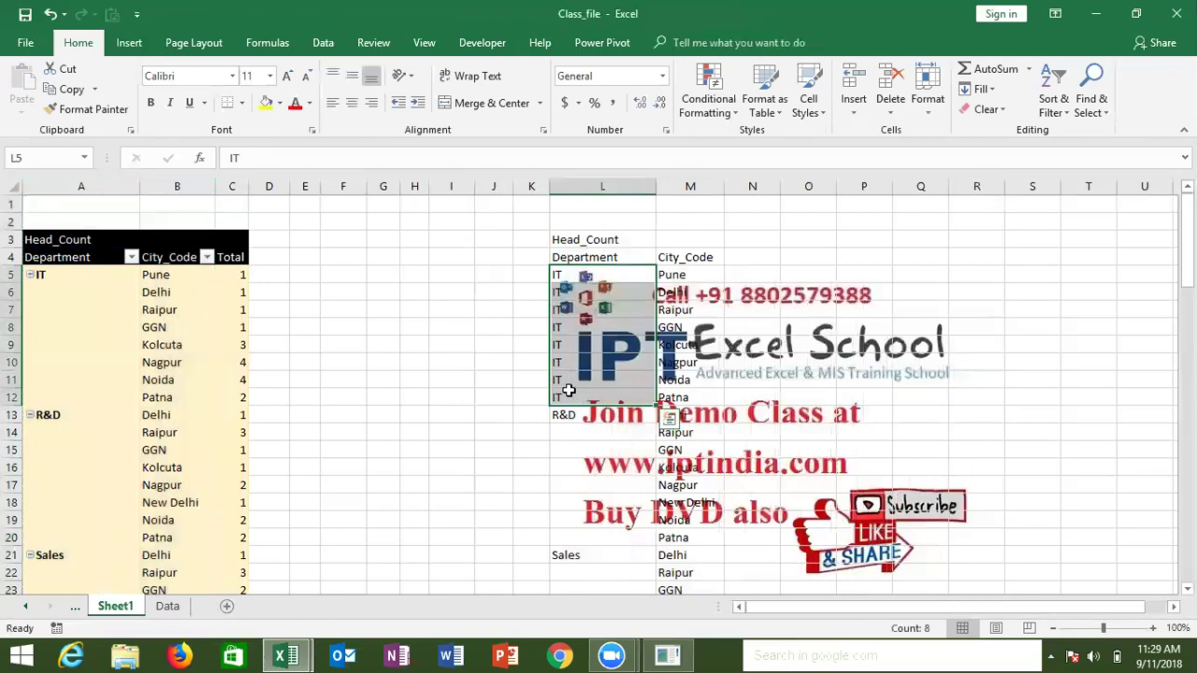
Step: Set the PivotTable's report layout to repeat all item labels
click(121, 309)
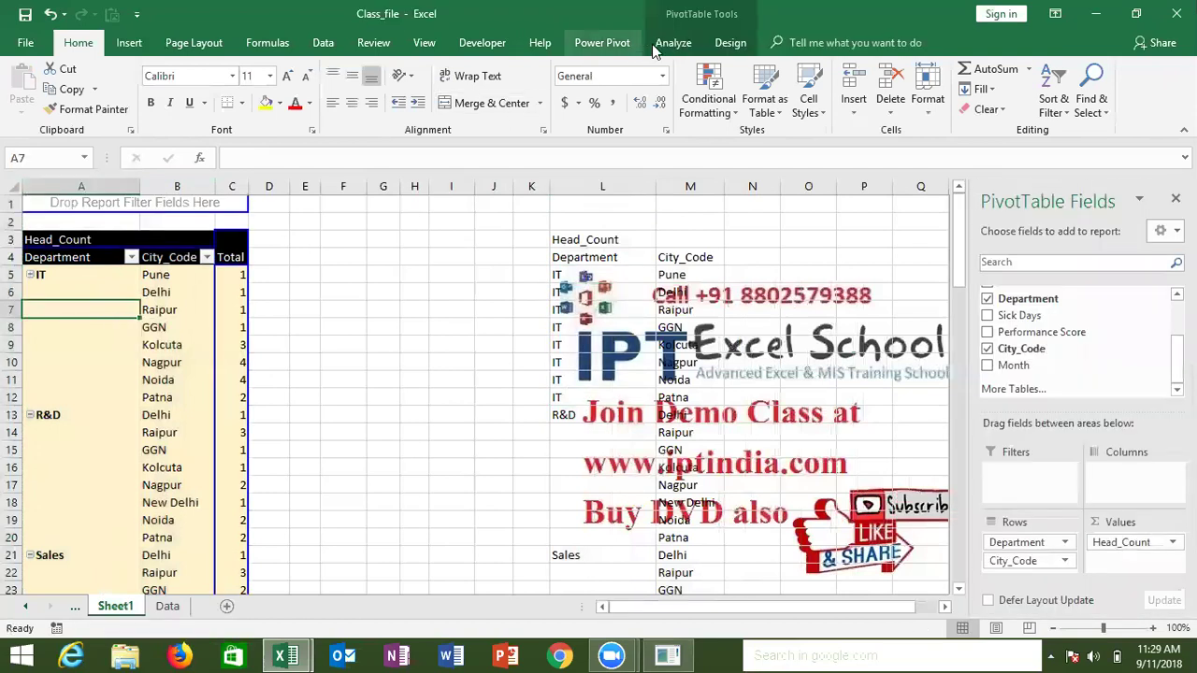
click(729, 43)
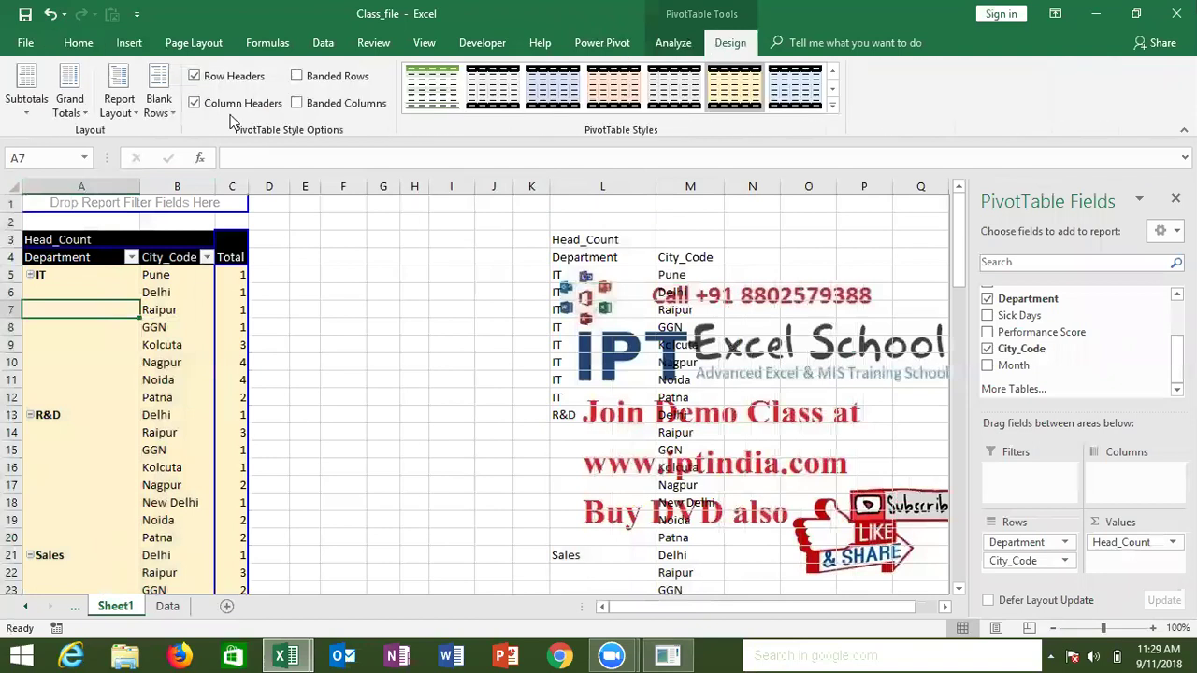
click(117, 112)
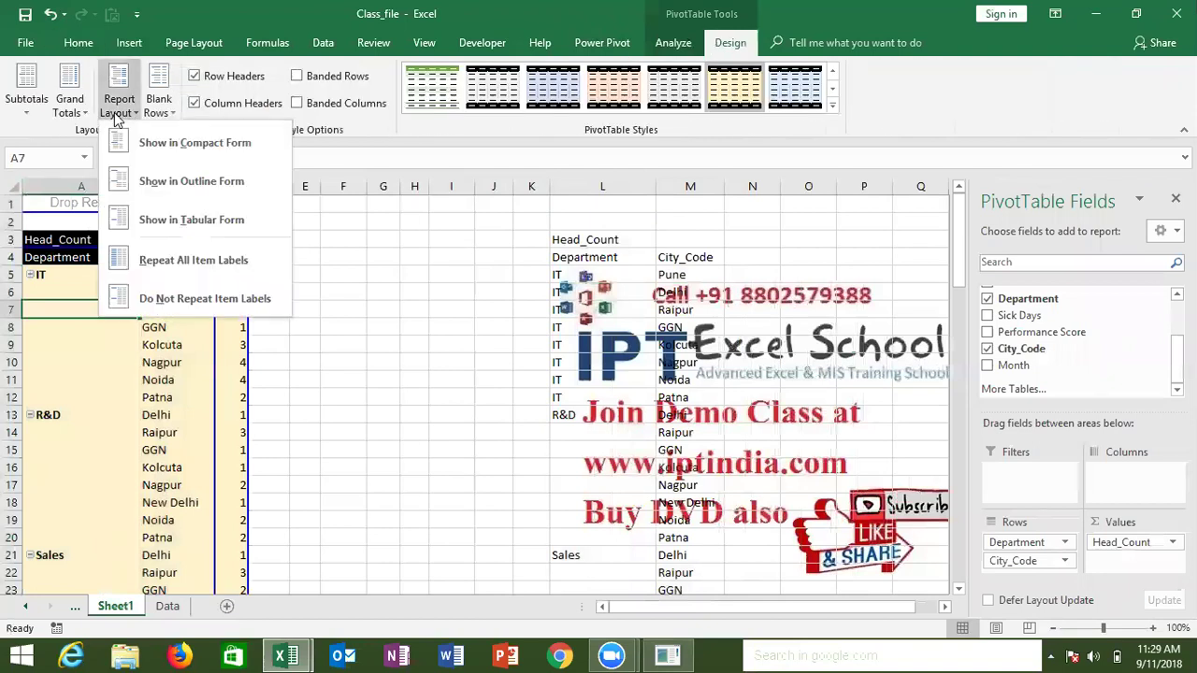
click(196, 261)
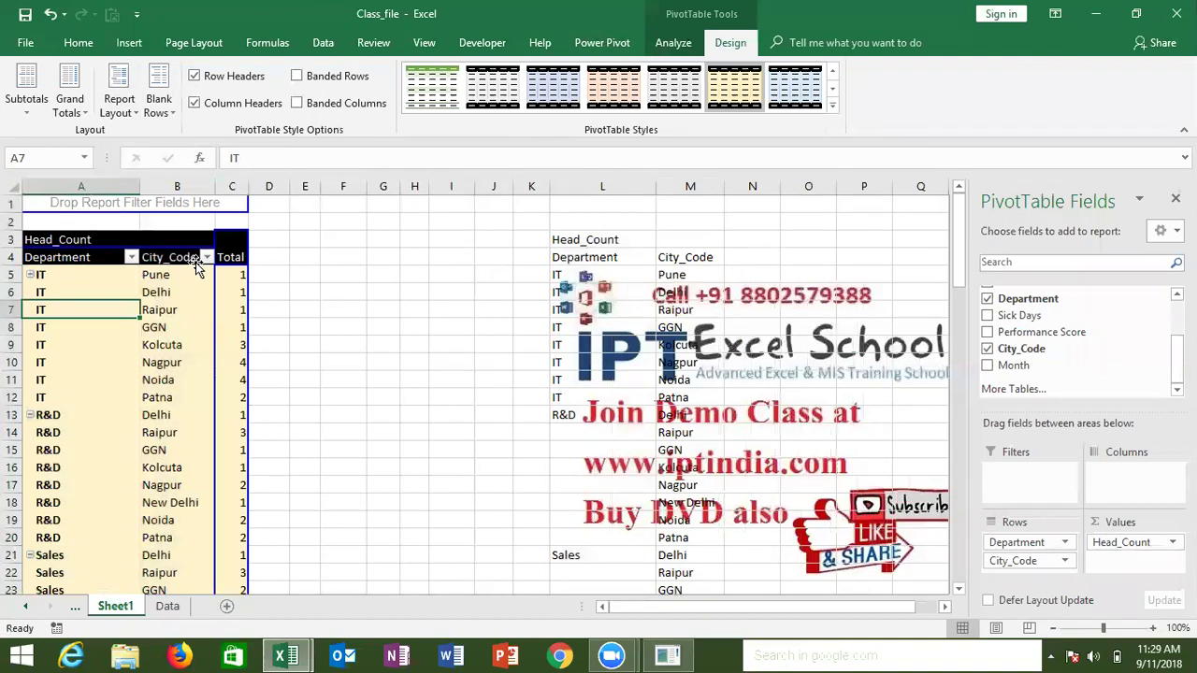
click(119, 104)
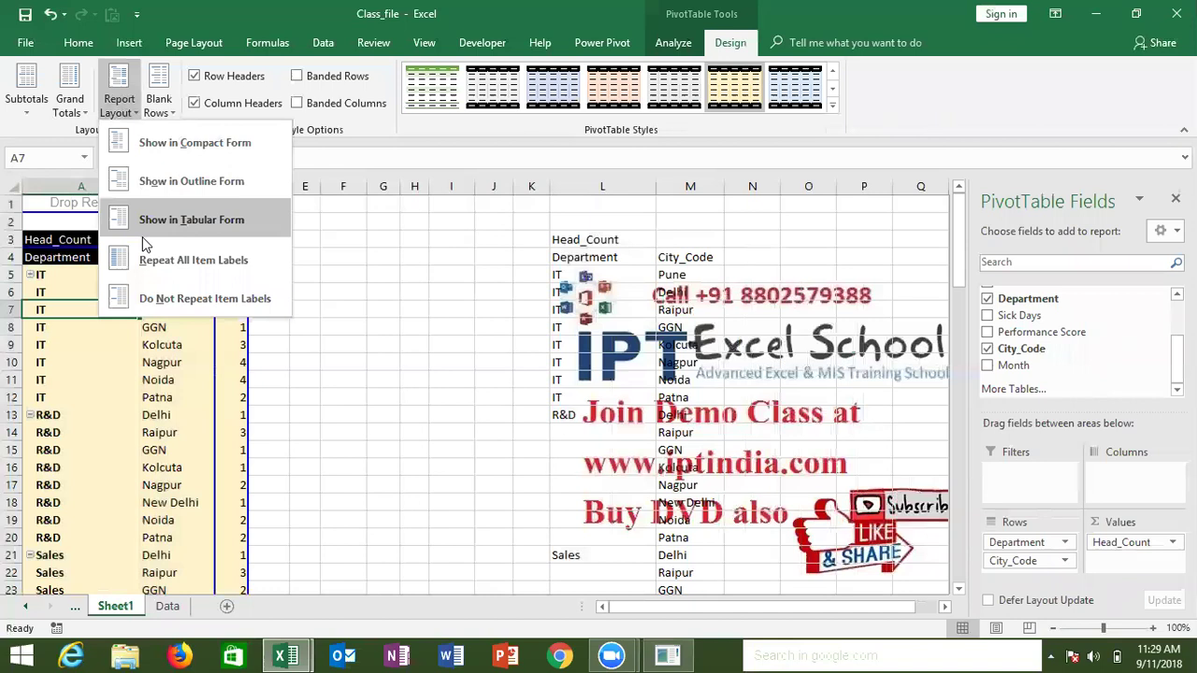
click(138, 428)
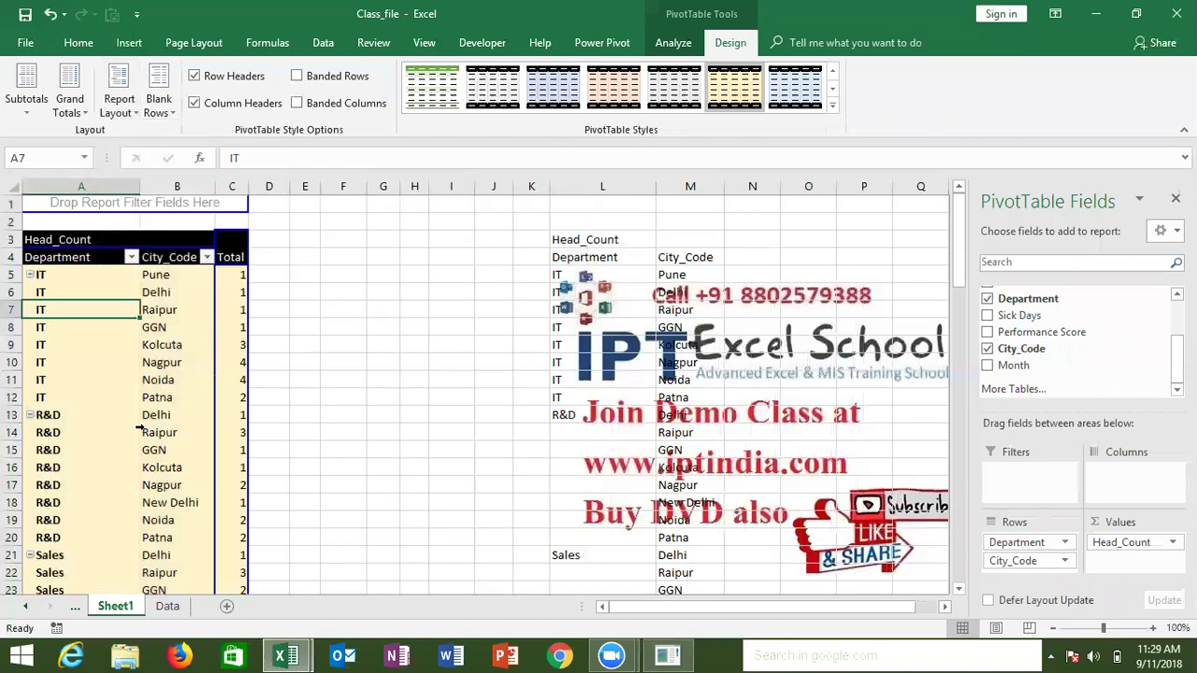
click(39, 400)
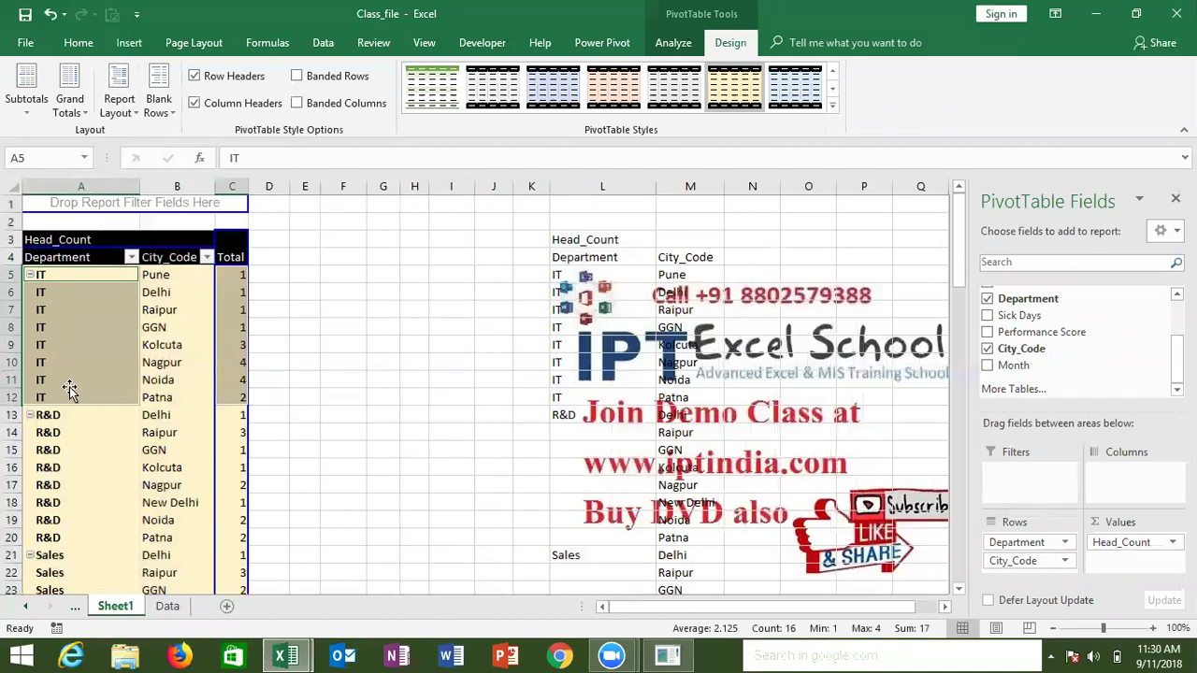
Step: Insert a blank line after each item in the PivotTable and remove the blank lines again
click(71, 383)
click(161, 105)
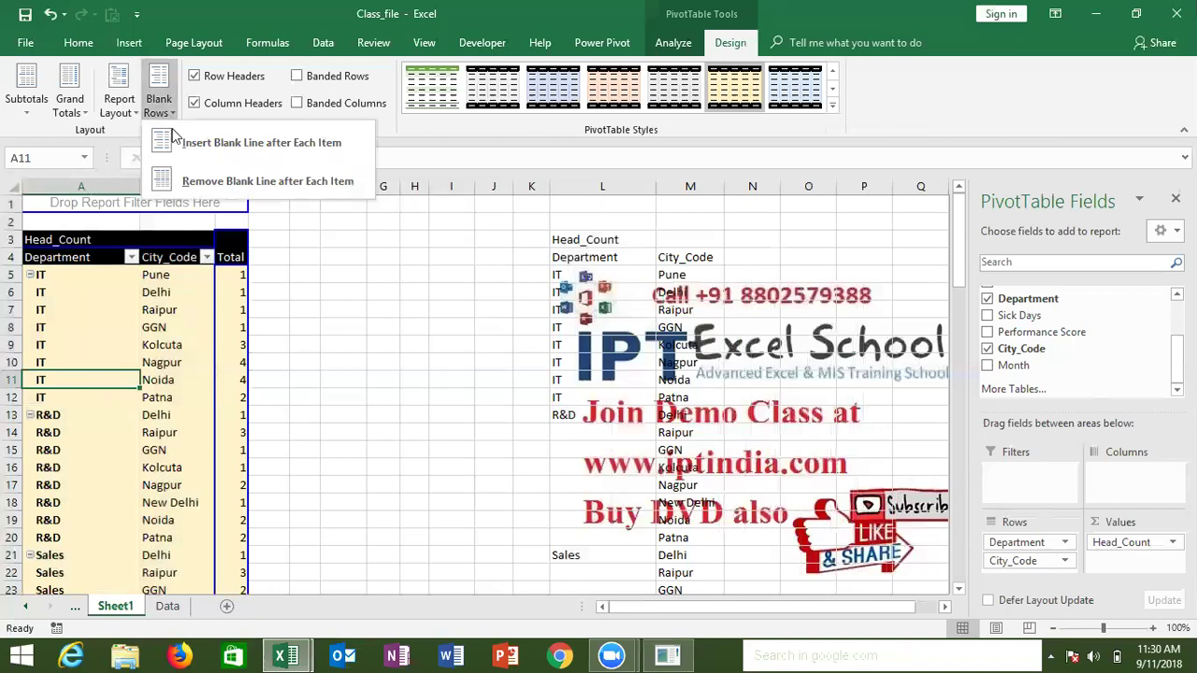
click(187, 150)
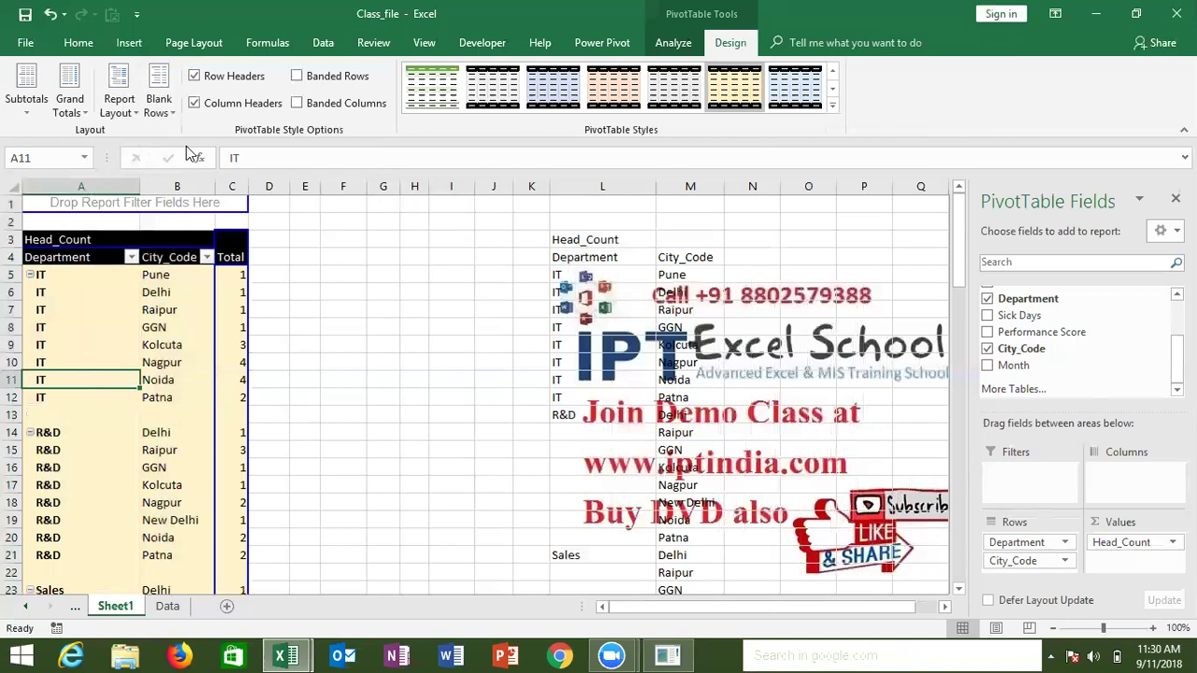
click(170, 106)
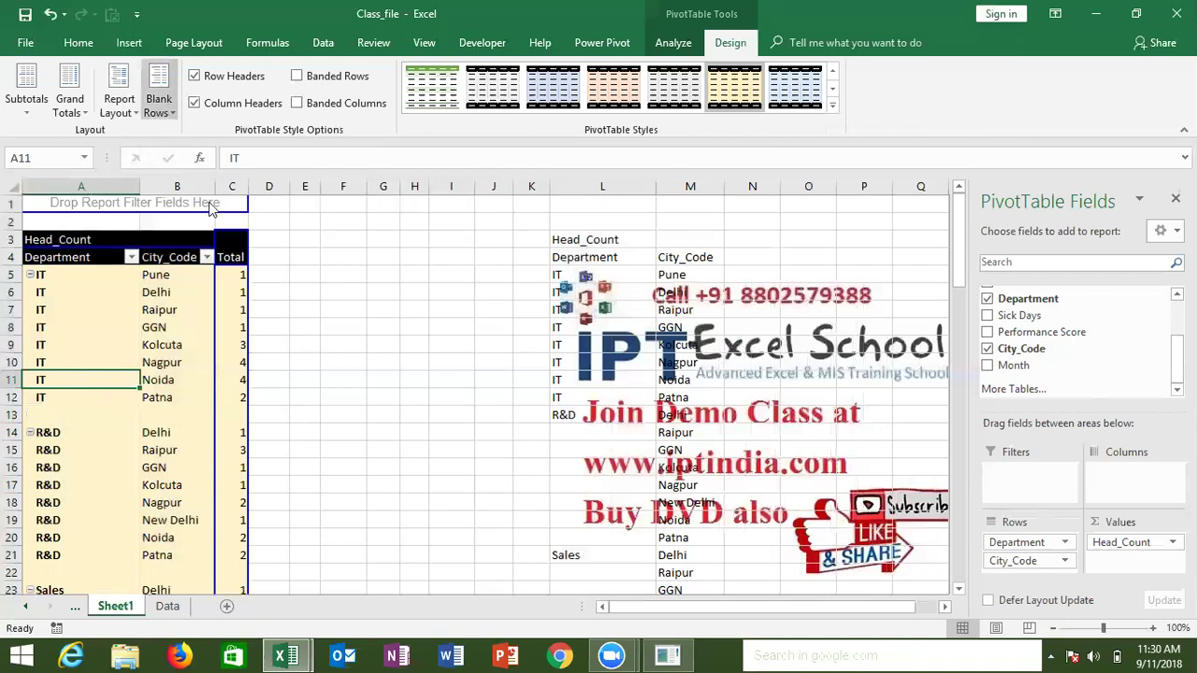
click(208, 185)
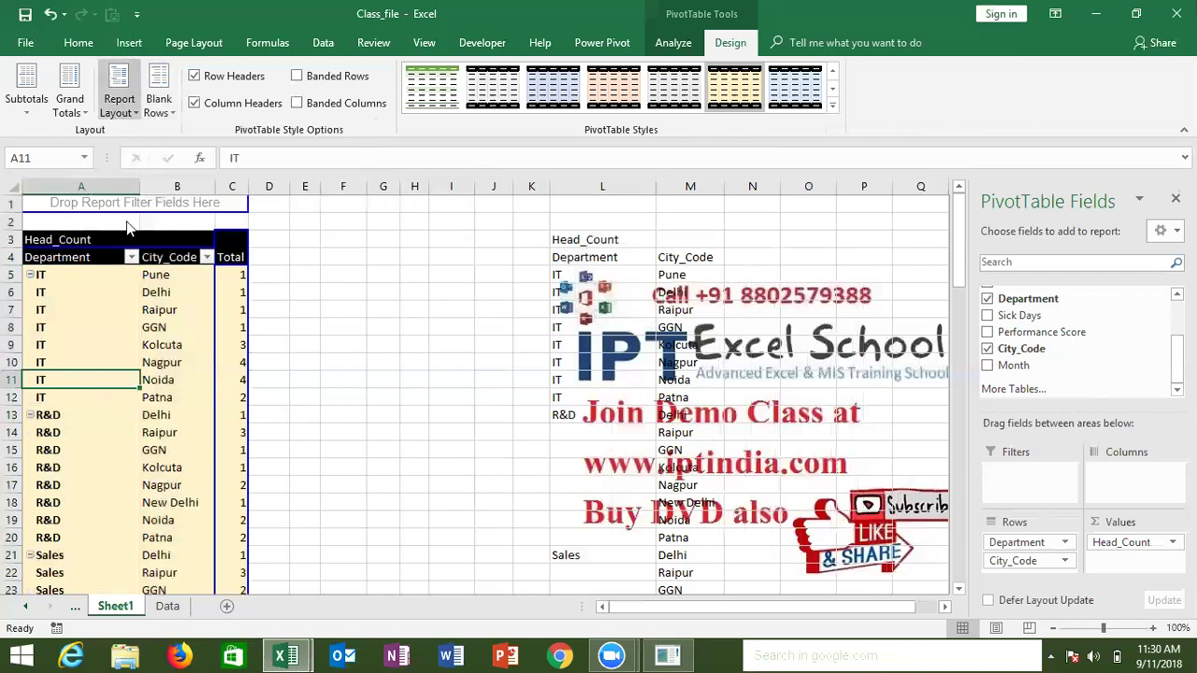
Step: Set the PivotTable's report layout to not repeat item labels
click(120, 105)
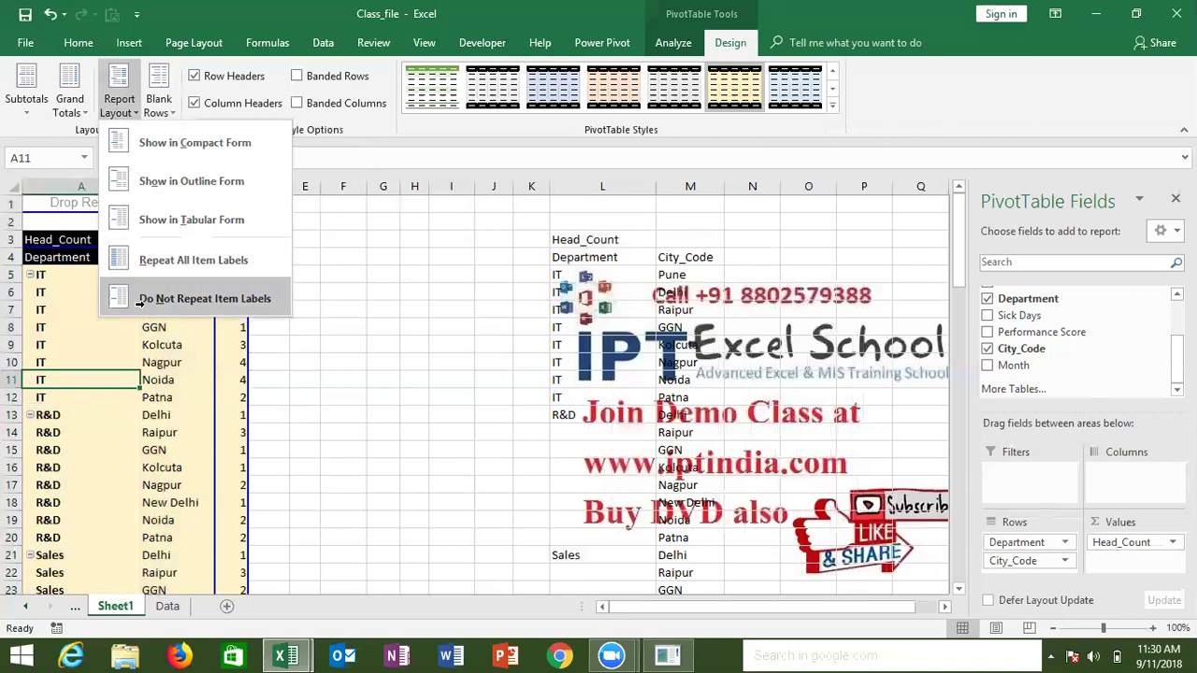
click(142, 300)
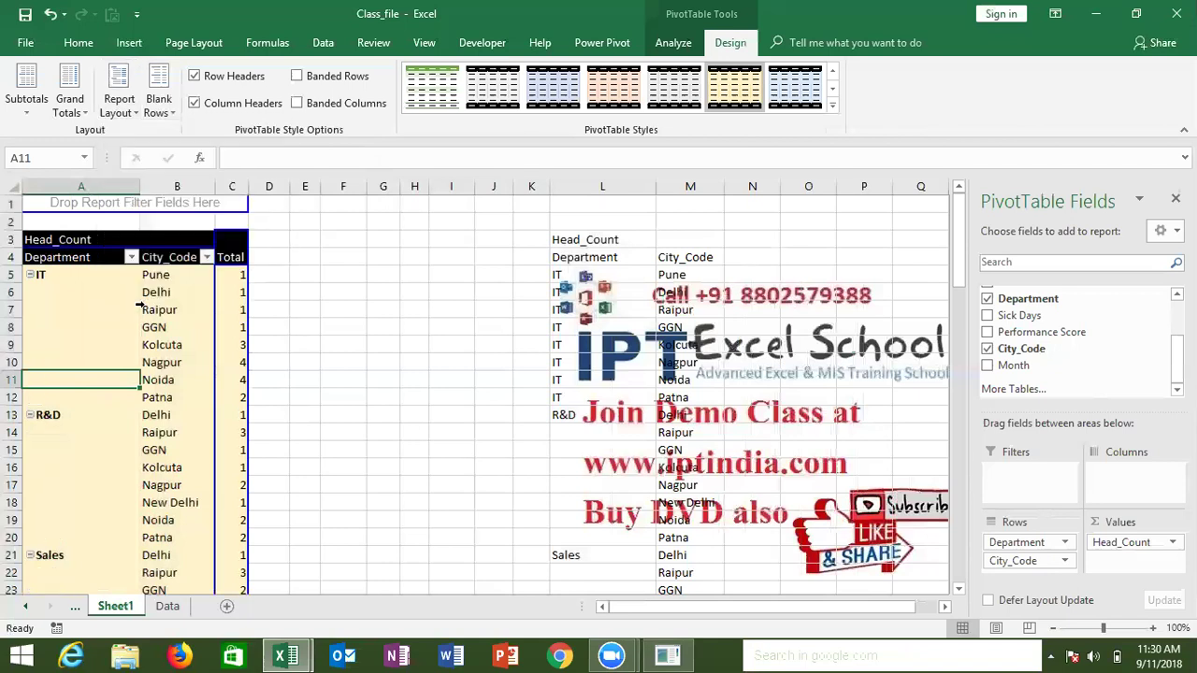
Step: Try to merge and center the IT department cells A5:A12 directly in the PivotTable
click(101, 277)
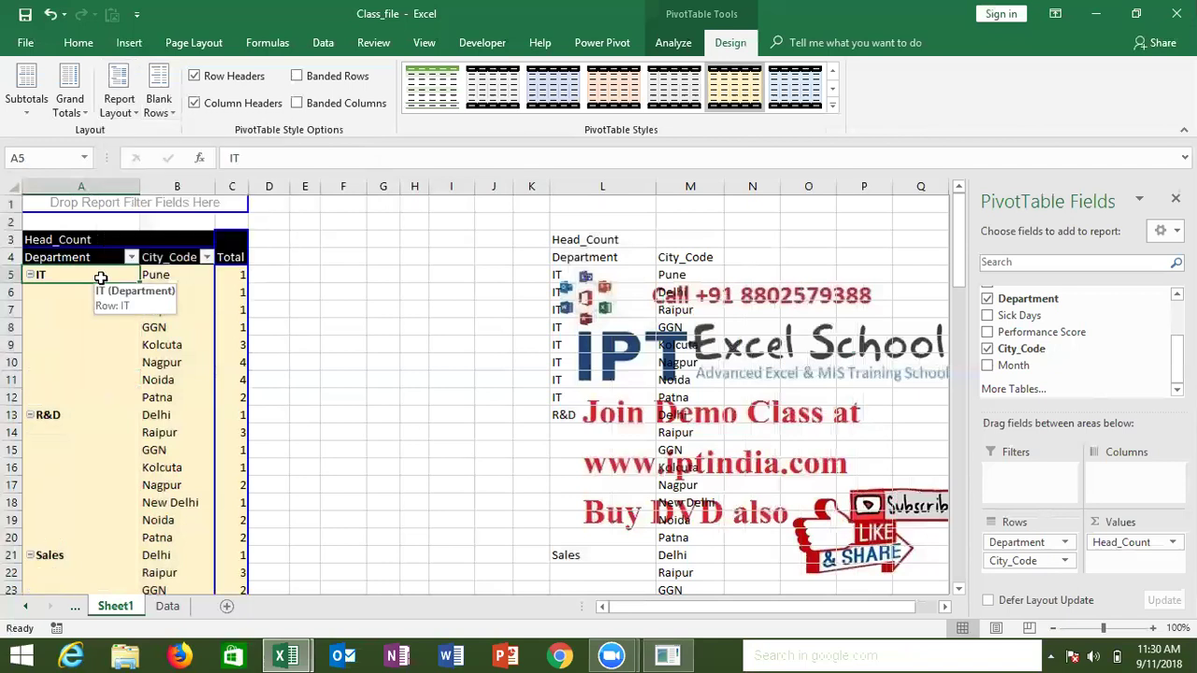
shift+click(110, 371)
drag(108, 373, 107, 395)
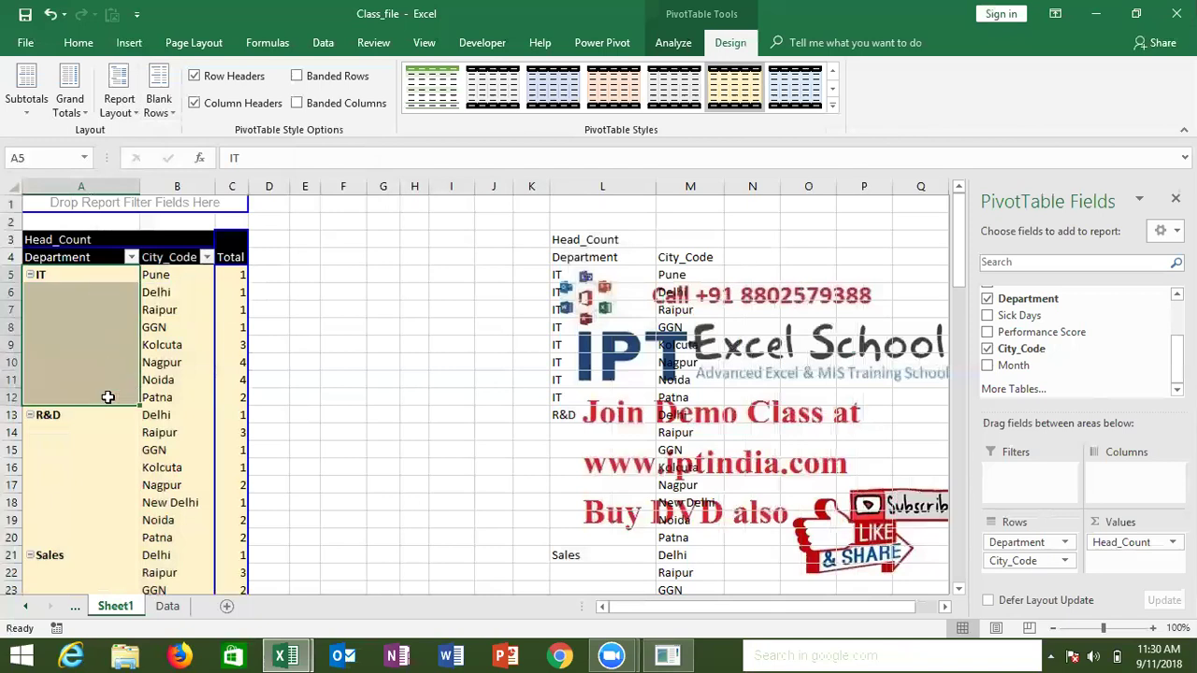
click(78, 43)
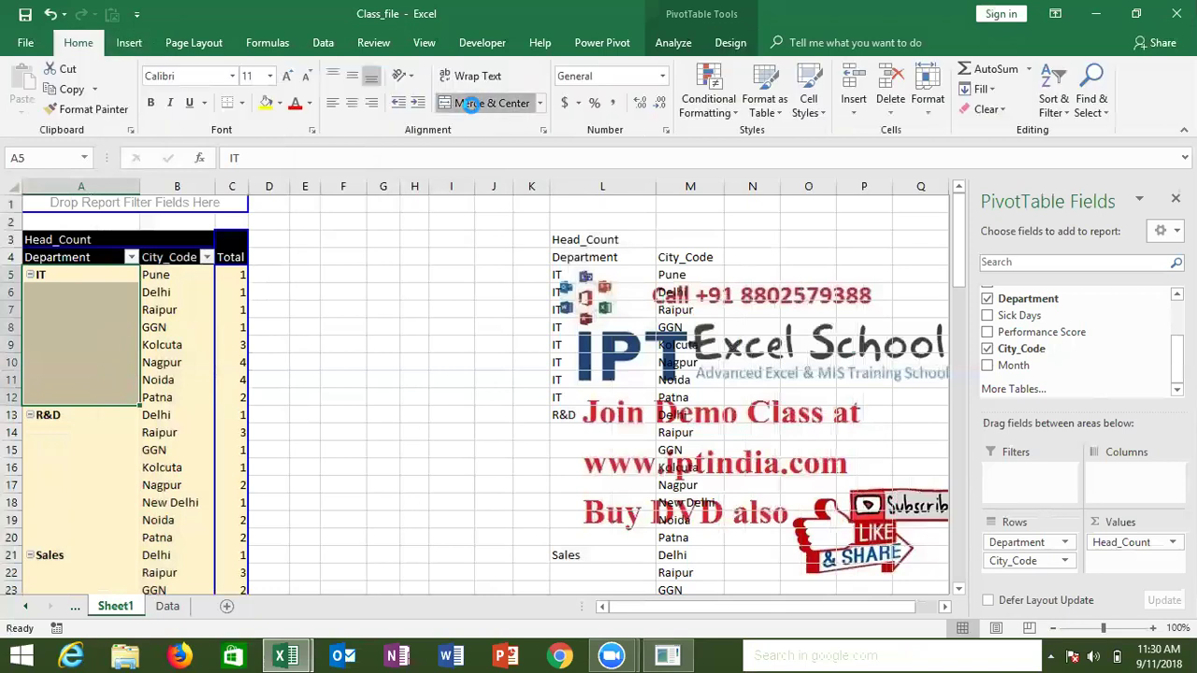
click(474, 105)
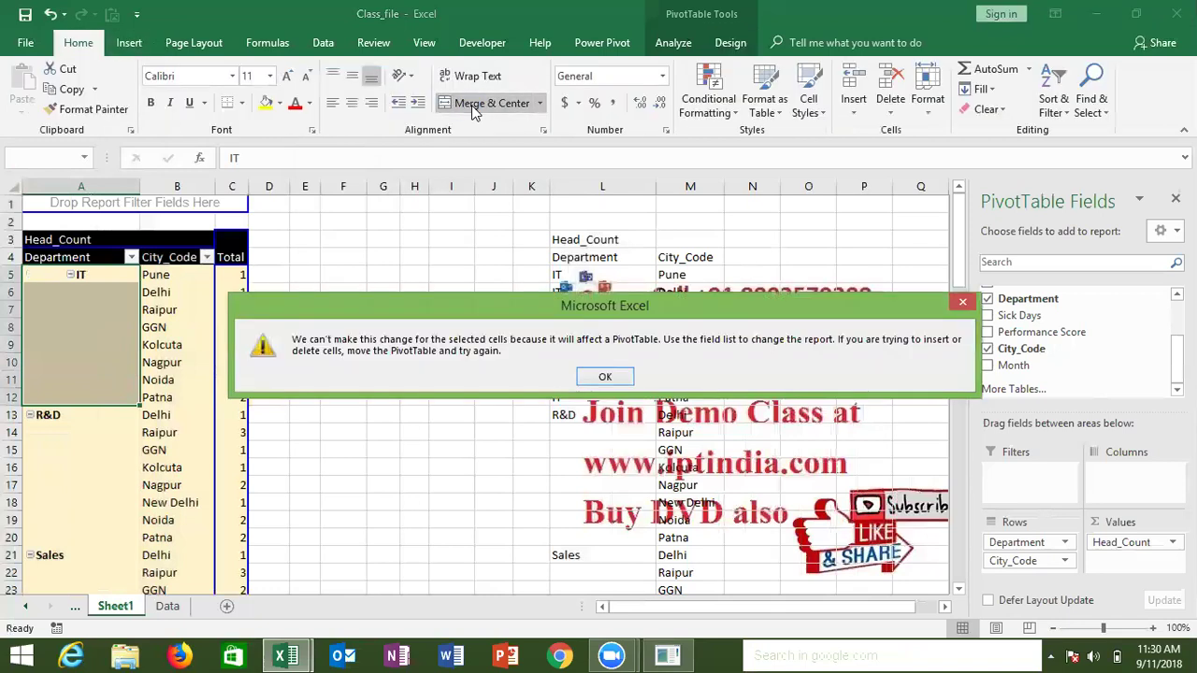
click(594, 376)
Step: Enable merging and centering of cells with labels in the PivotTable's options
click(82, 324)
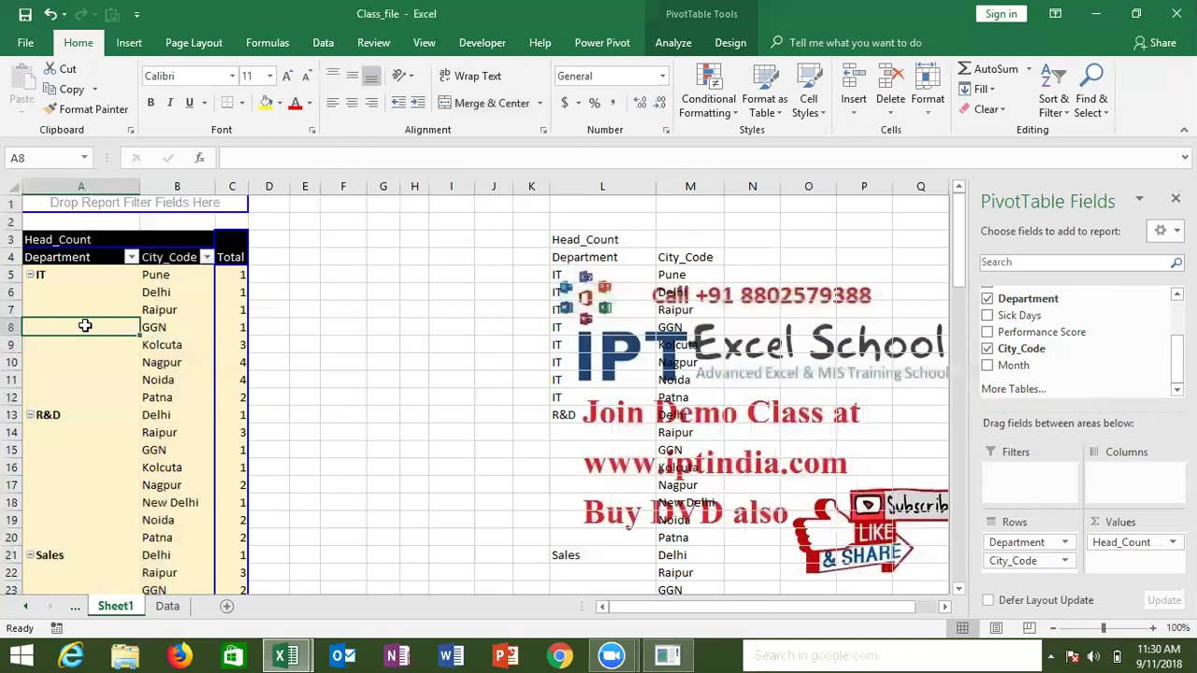
right_click(84, 325)
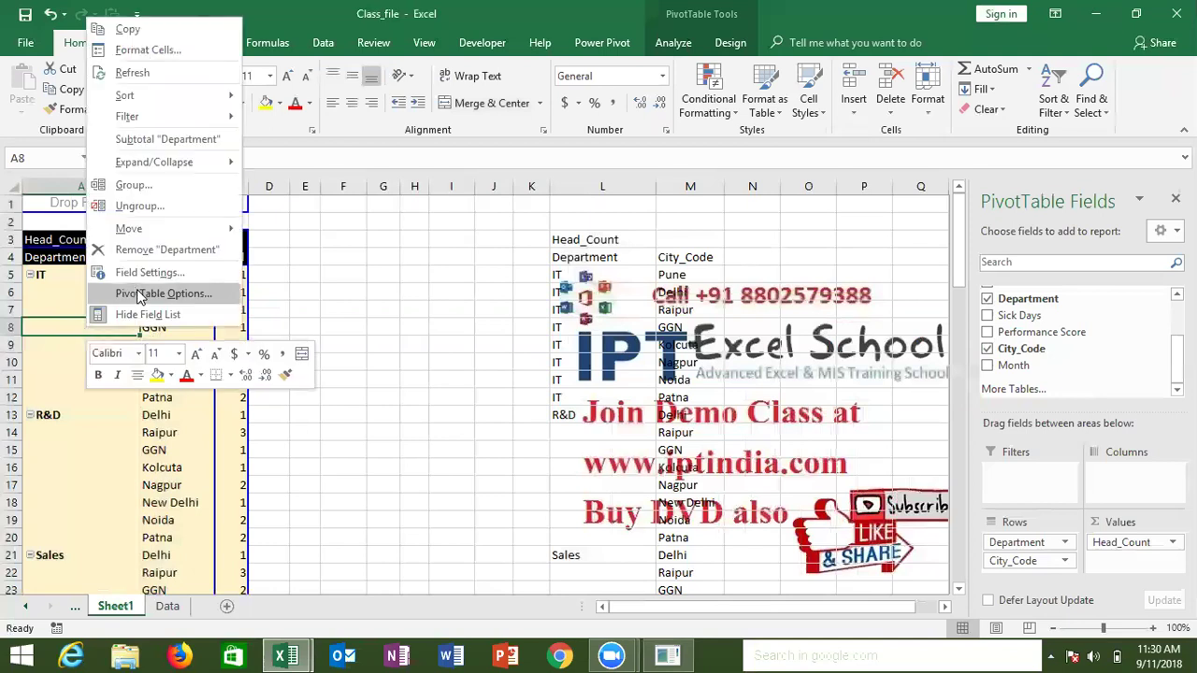
click(138, 296)
click(114, 180)
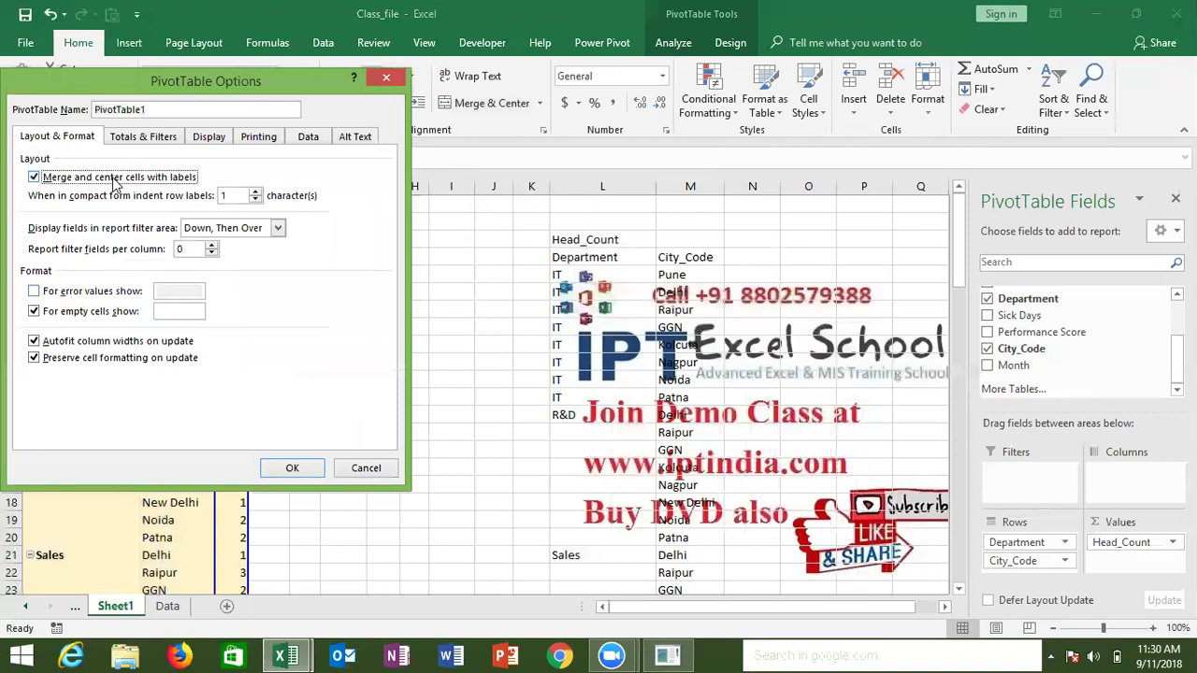
click(299, 469)
Step: Examine the merged Department labels down to the end of the PivotTable and the City_Code items beside them
key(Down)
key(Down)
key(Down)
key(Down)
key(Down)
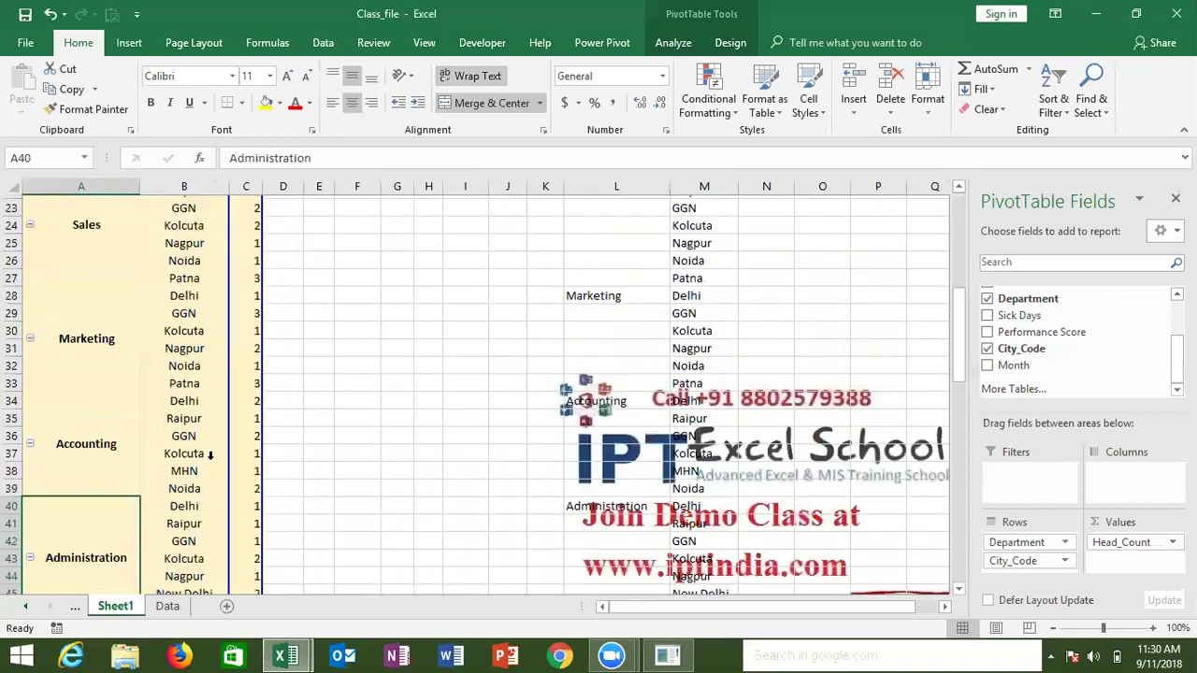
key(Down)
key(Down)
key(Down)
key(Down)
key(Down)
key(Down)
key(Down)
key(Down)
key(Down)
key(Down)
key(Down)
key(Down)
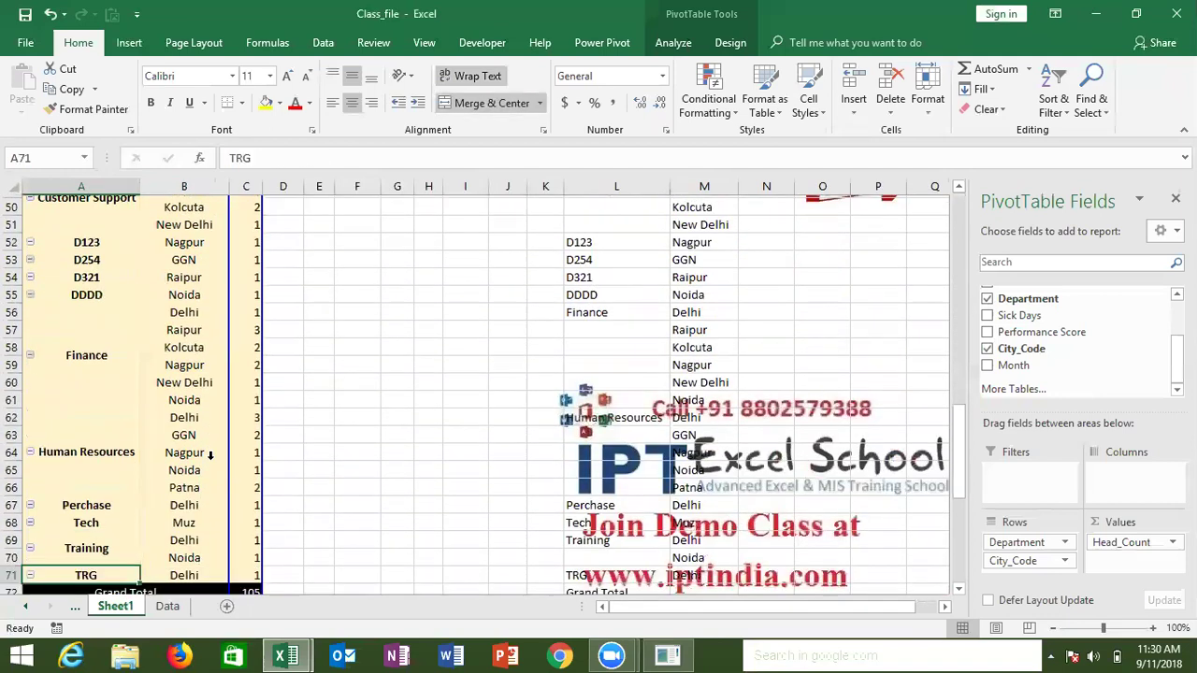
key(Down)
key(Up)
key(ctrl+Home)
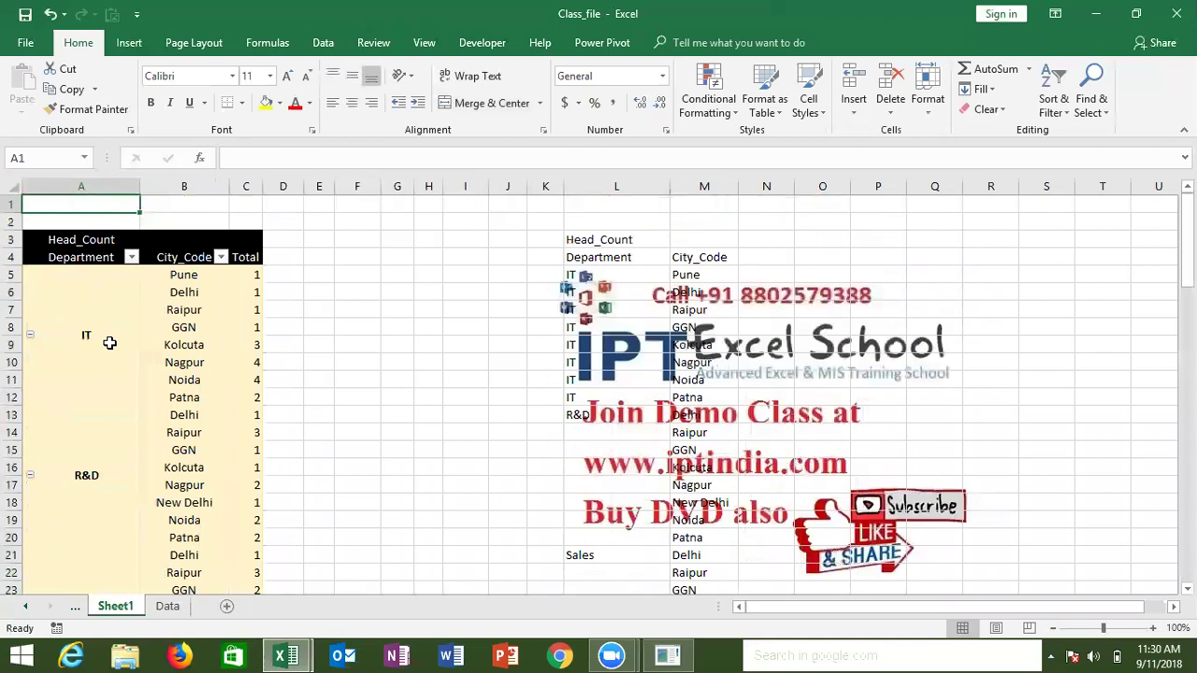
click(109, 343)
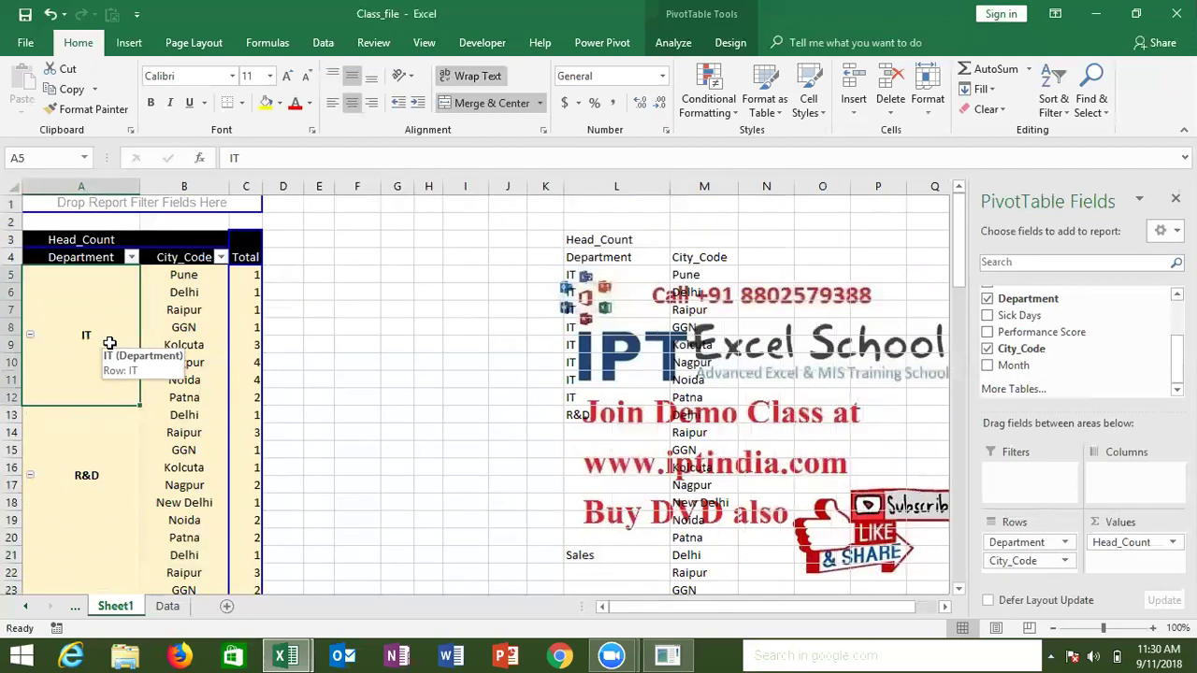
click(194, 453)
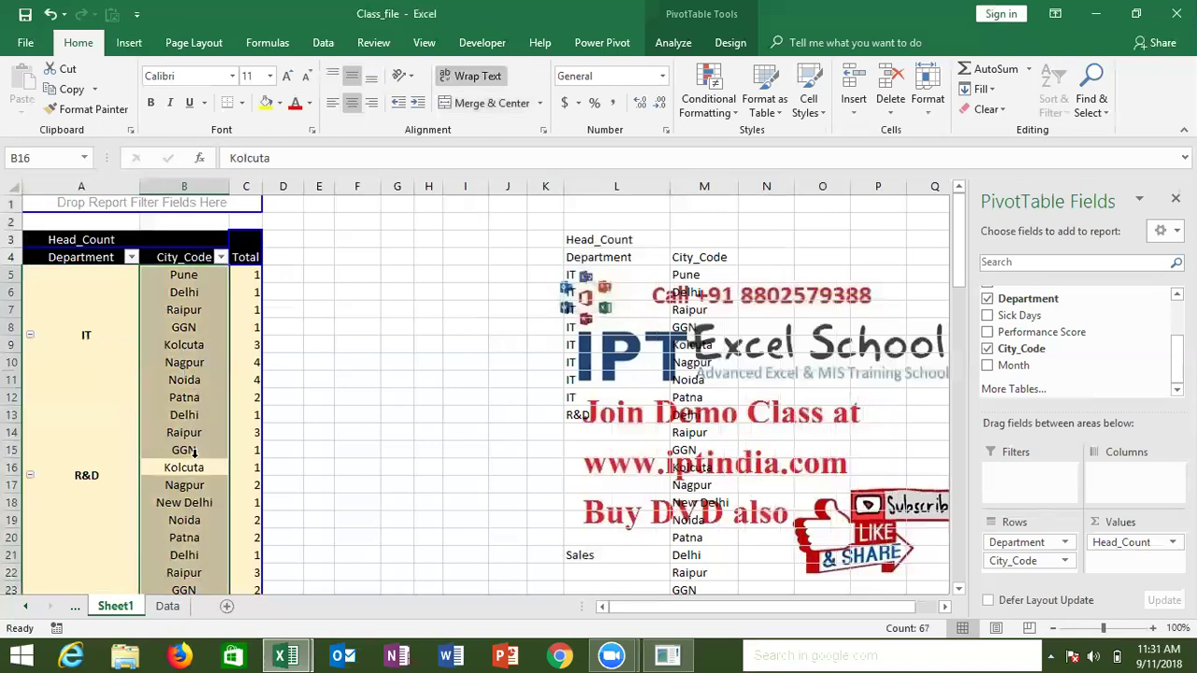
Step: Select the merged IT department label, then go back to the Data sheet's employee records and select a Hire Date cell
click(97, 367)
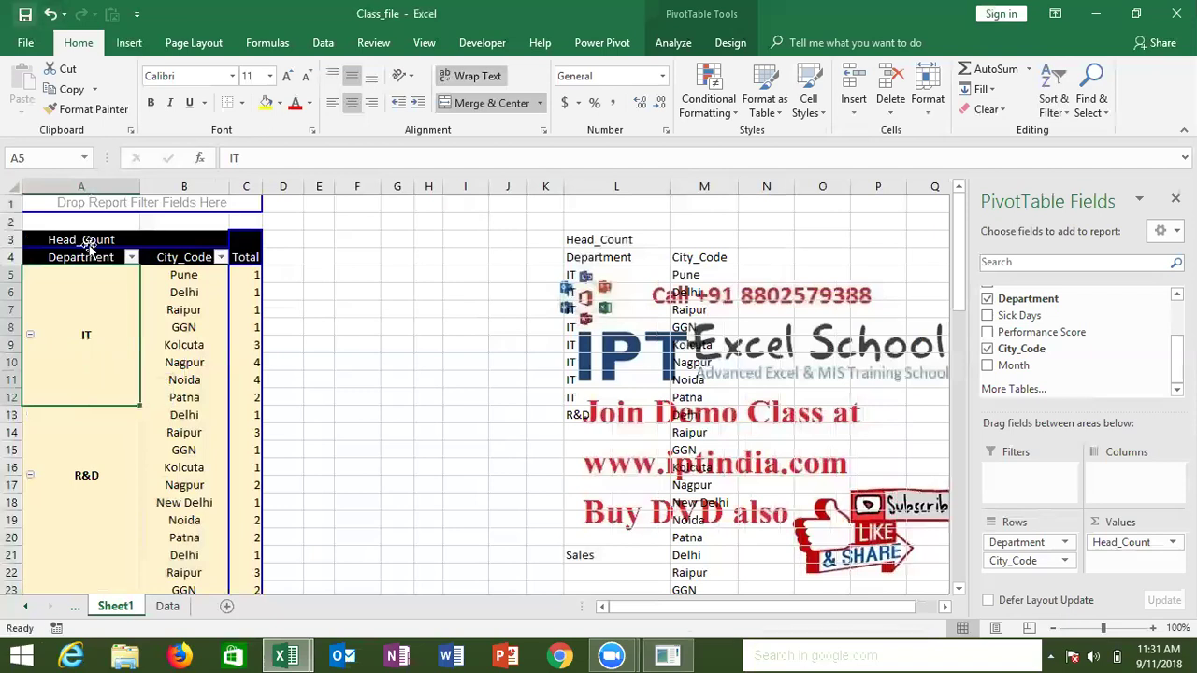
click(169, 607)
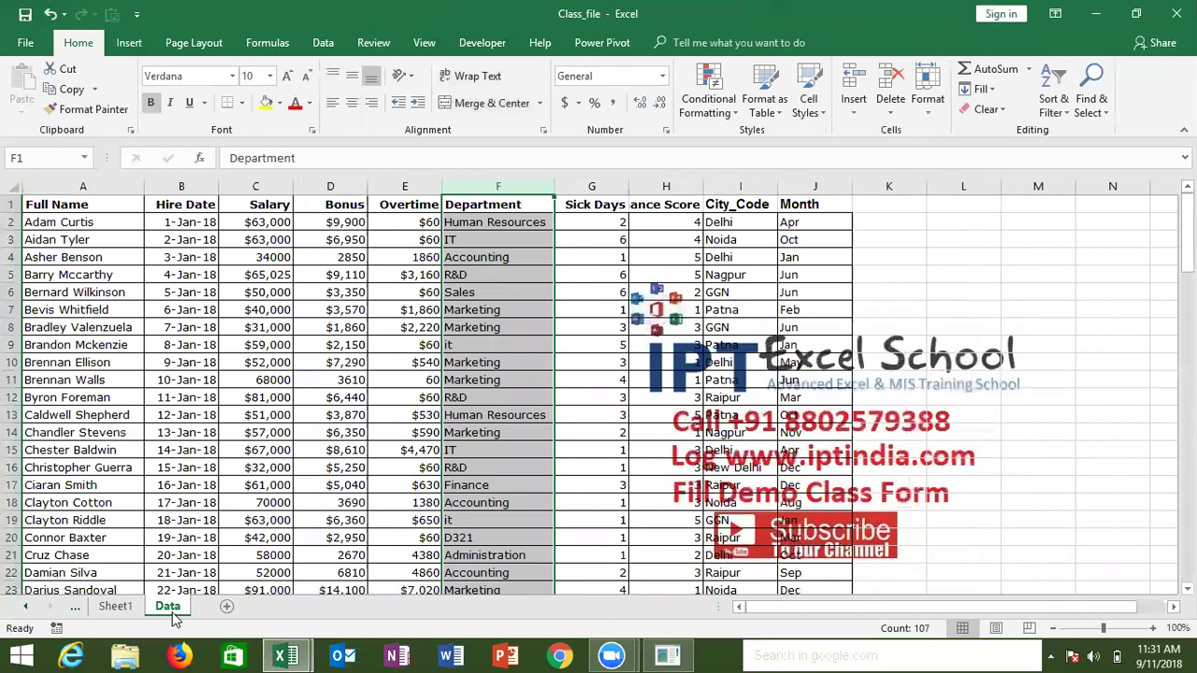
click(191, 555)
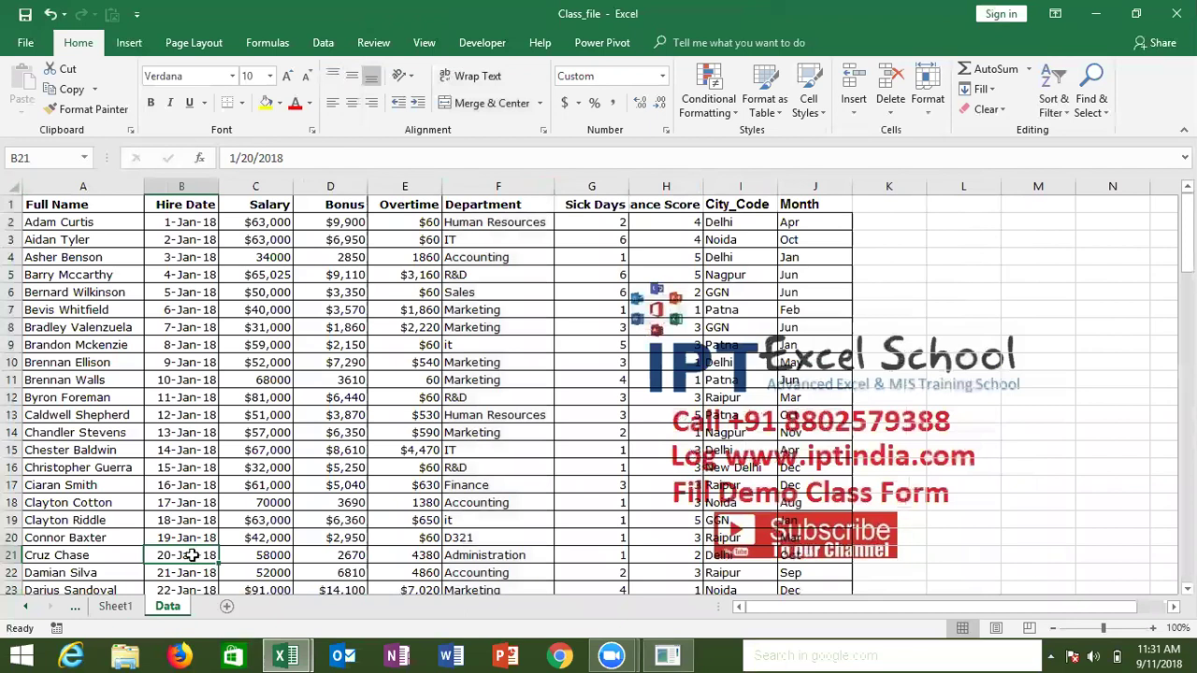
Step: Switch to Google Chrome and open gmail.com in the new tab
click(561, 654)
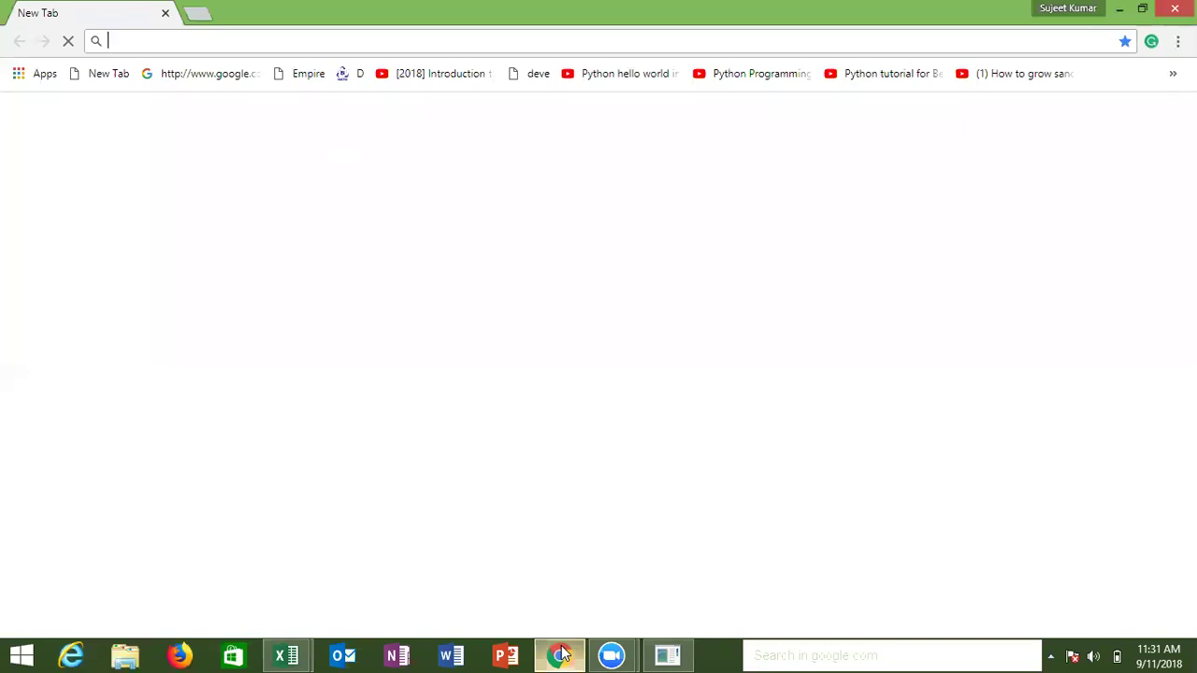
text(g)
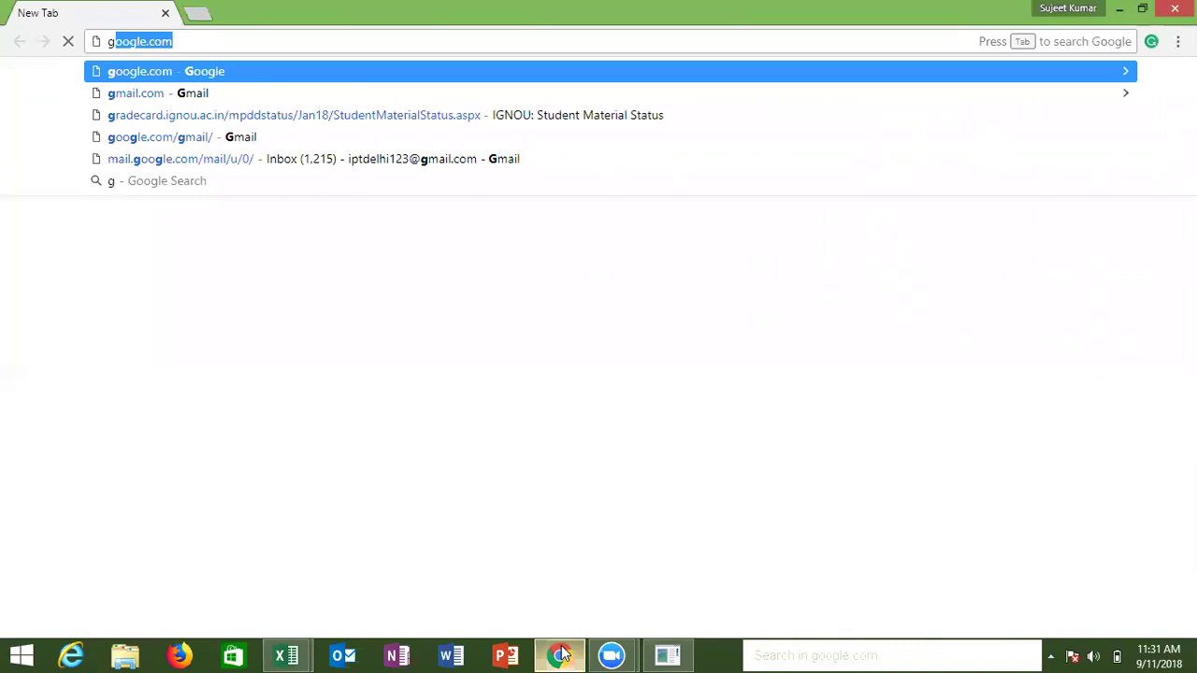
text(mail)
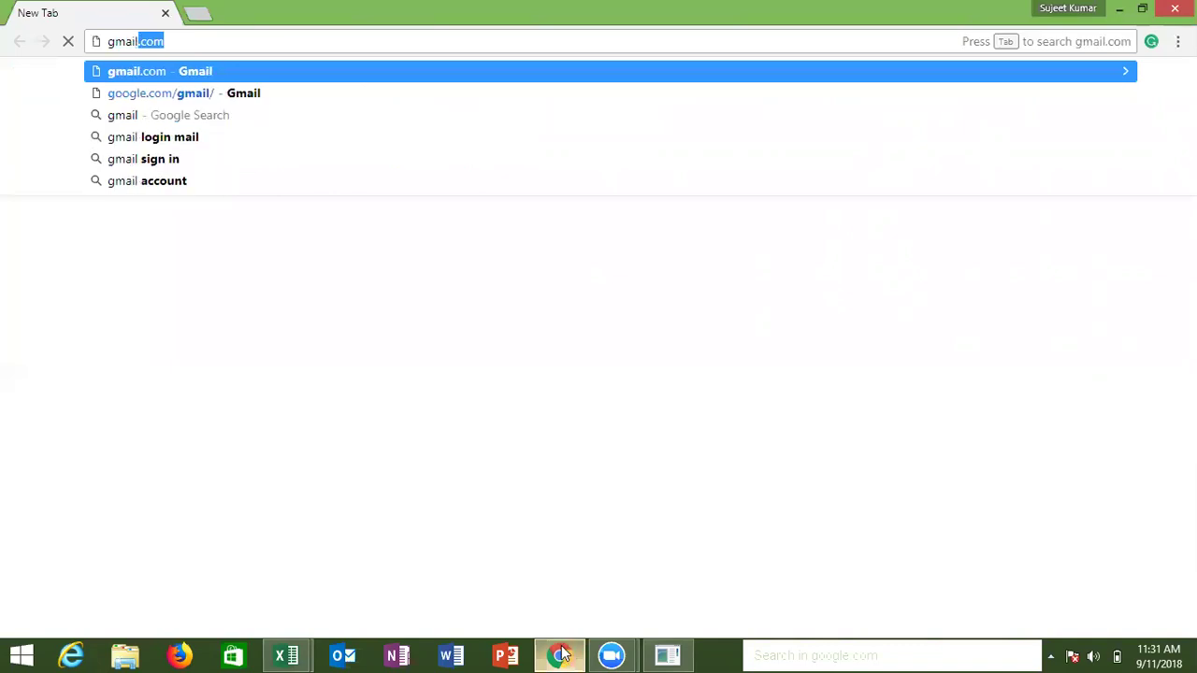
key(Return)
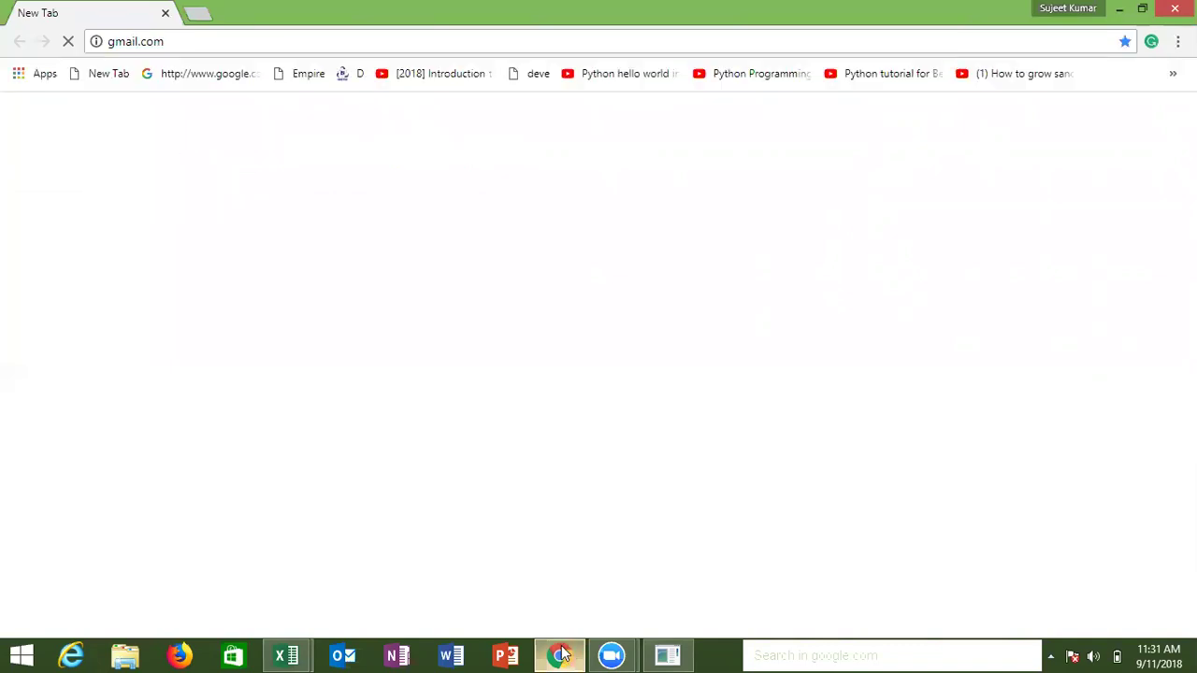